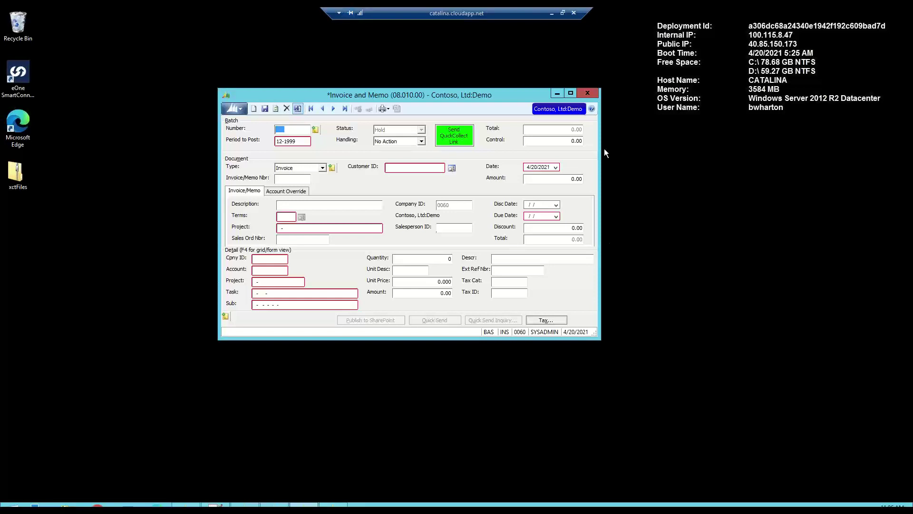
- Load batch 000765 with invoice 01447 into the invoice form and show its lines in grid view
{"action": "left_click_drag", "start_coordinate": [452, 95], "coordinate": [463, 101]}
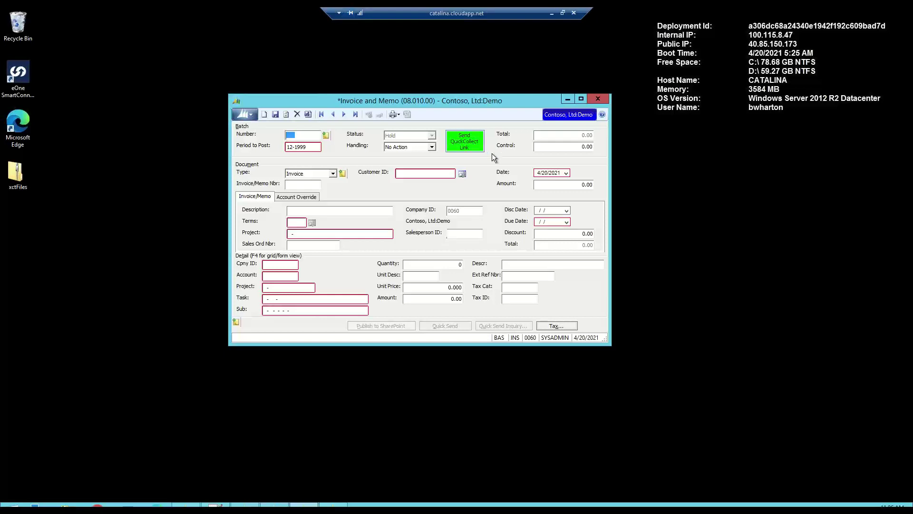
{"action": "double_click", "coordinate": [306, 135]}
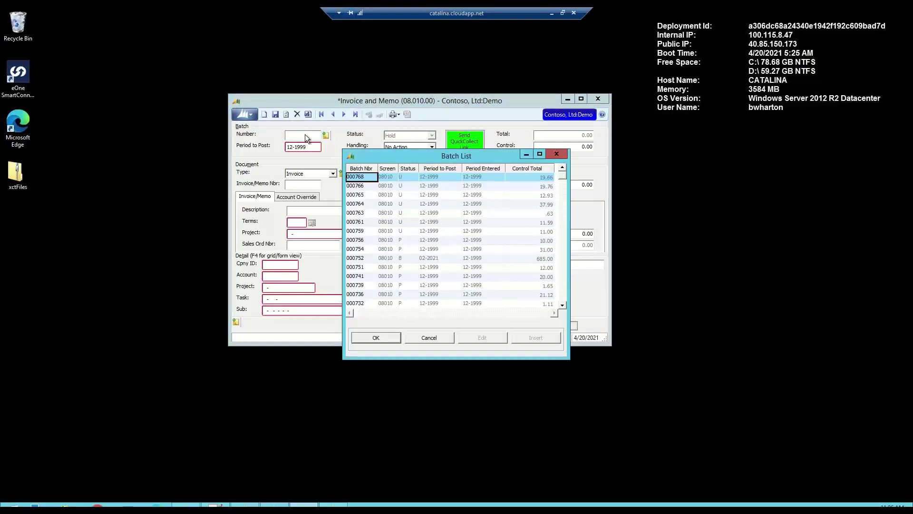
{"action": "left_click", "coordinate": [356, 196]}
{"action": "double_click", "coordinate": [355, 195]}
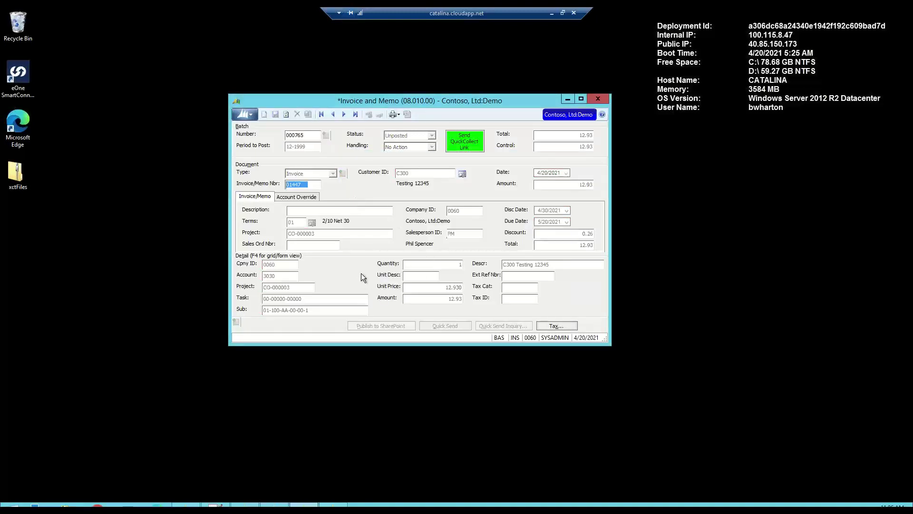
{"action": "key", "text": "F4"}
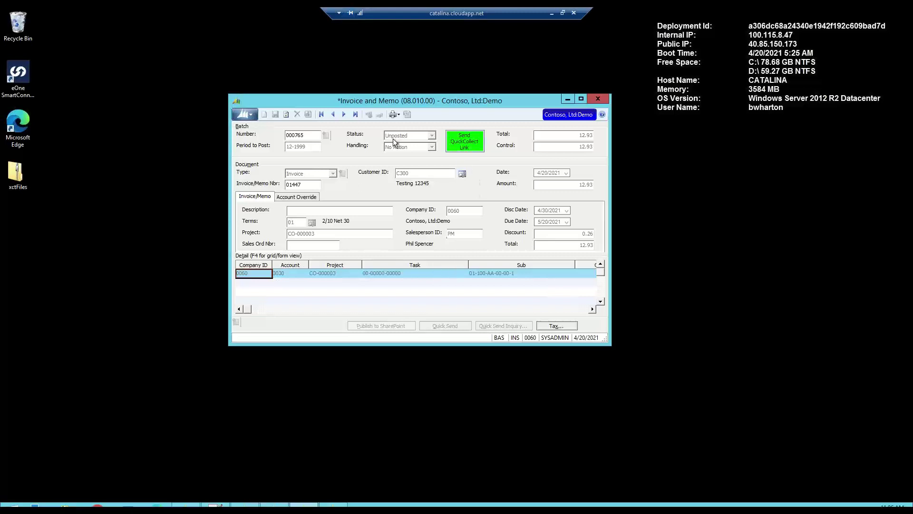
- Send the QuickCollect payment link for the 12.93 invoice 01447 to customer C300
{"action": "left_click", "coordinate": [465, 144]}
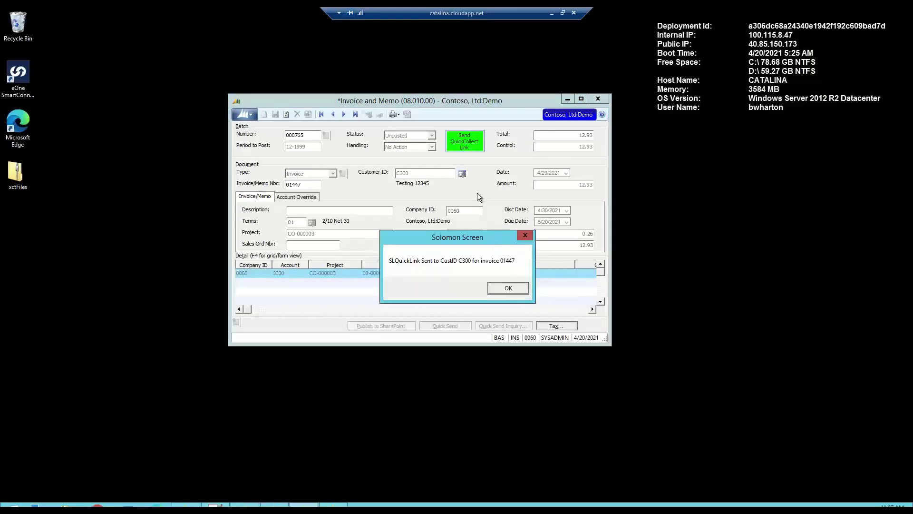
{"action": "left_click", "coordinate": [506, 288]}
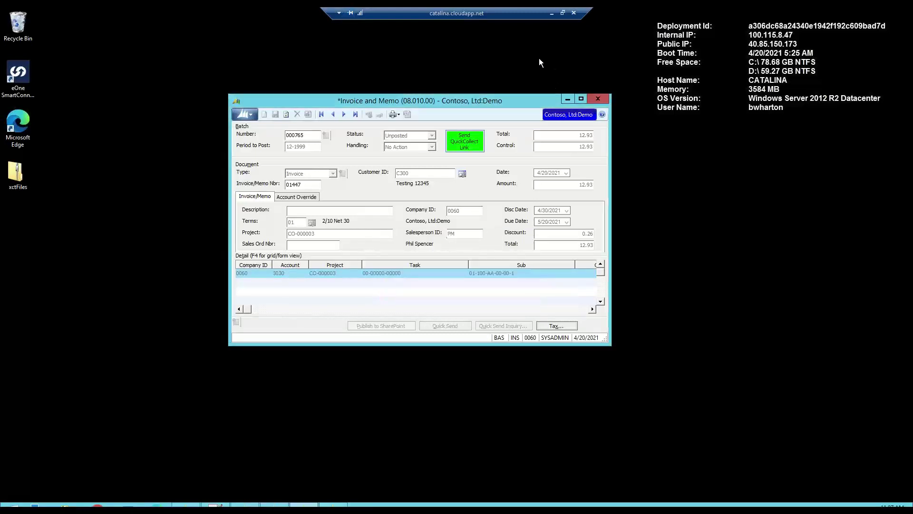
{"action": "left_click", "coordinate": [552, 13]}
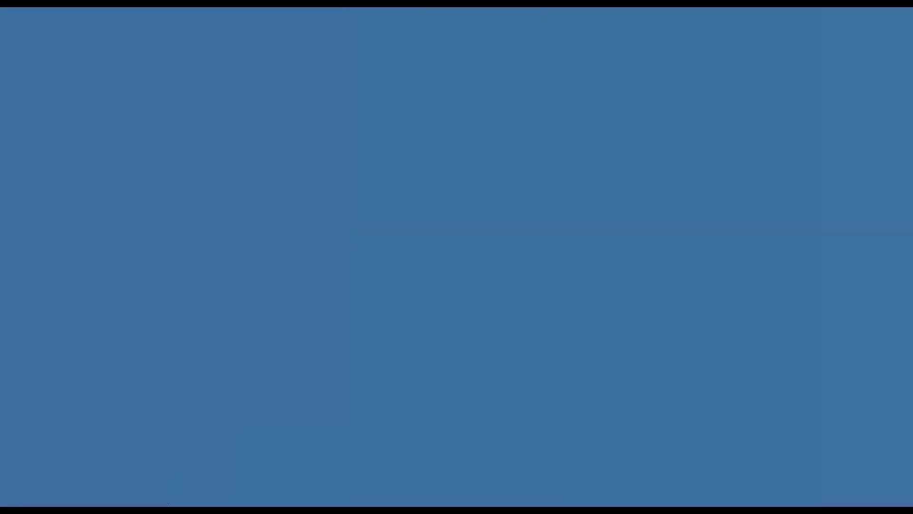
- Read the $12.93 Invoice Payment Request email for invoice 01447 and follow its Make Payment link
{"action": "mouse_move", "coordinate": [148, 510]}
{"action": "key", "text": "alt+Tab"}
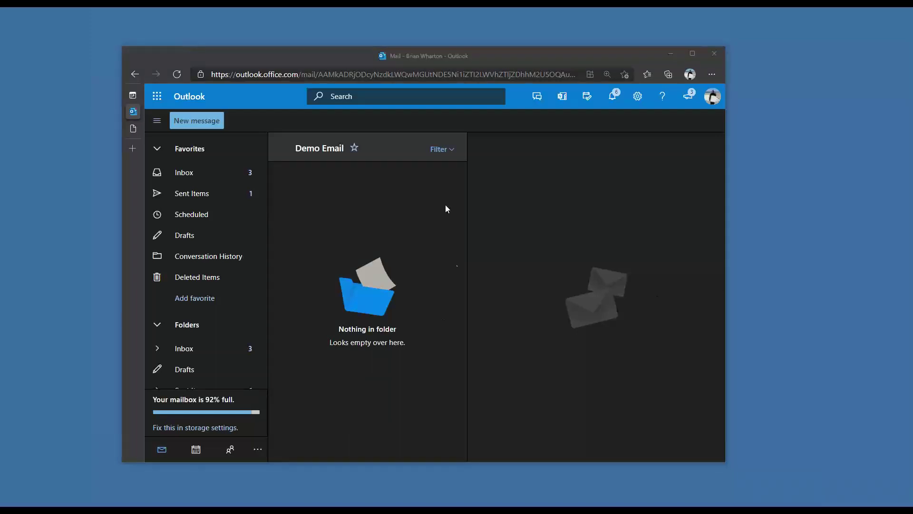
{"action": "left_click", "coordinate": [484, 59]}
{"action": "left_click_drag", "start_coordinate": [485, 60], "coordinate": [477, 53]}
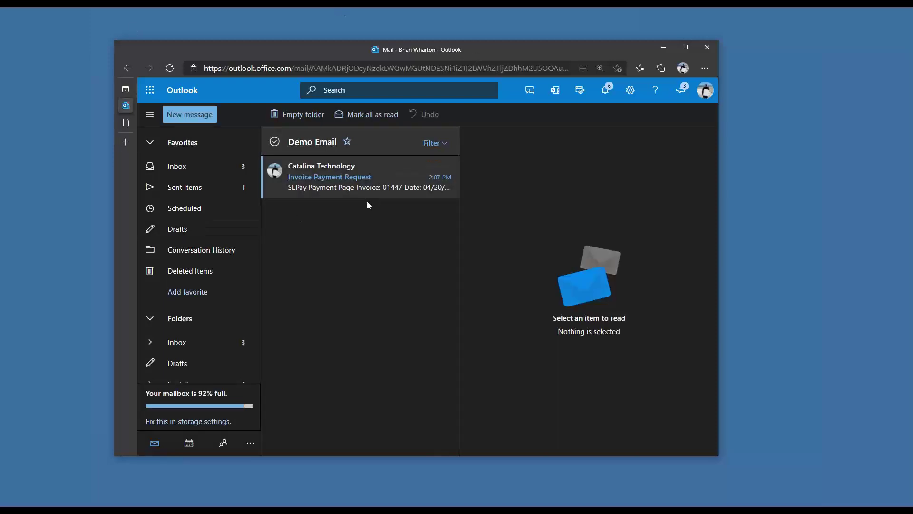
{"action": "left_click", "coordinate": [361, 190]}
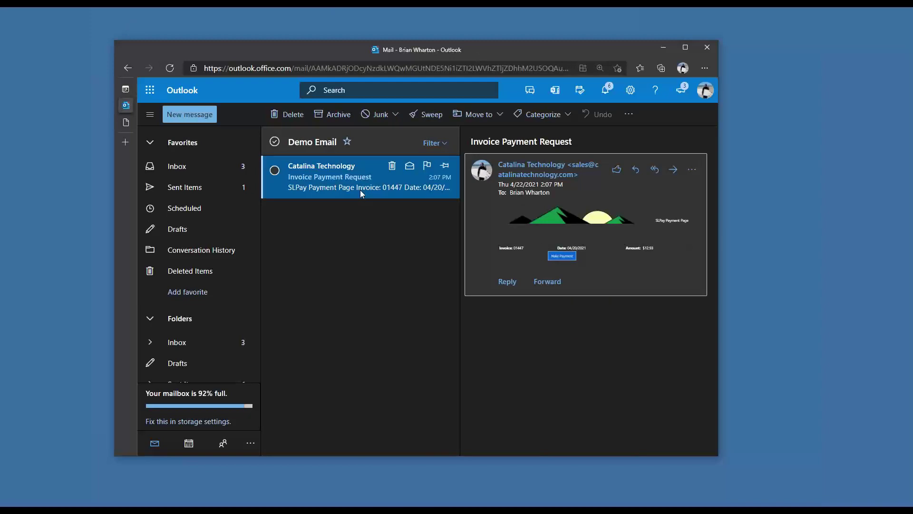
{"action": "left_click", "coordinate": [685, 47]}
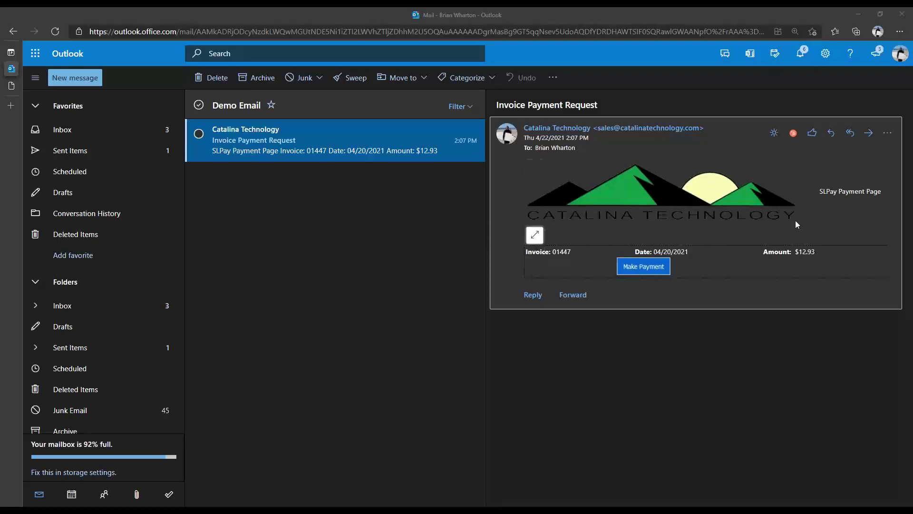
{"action": "left_click", "coordinate": [774, 133]}
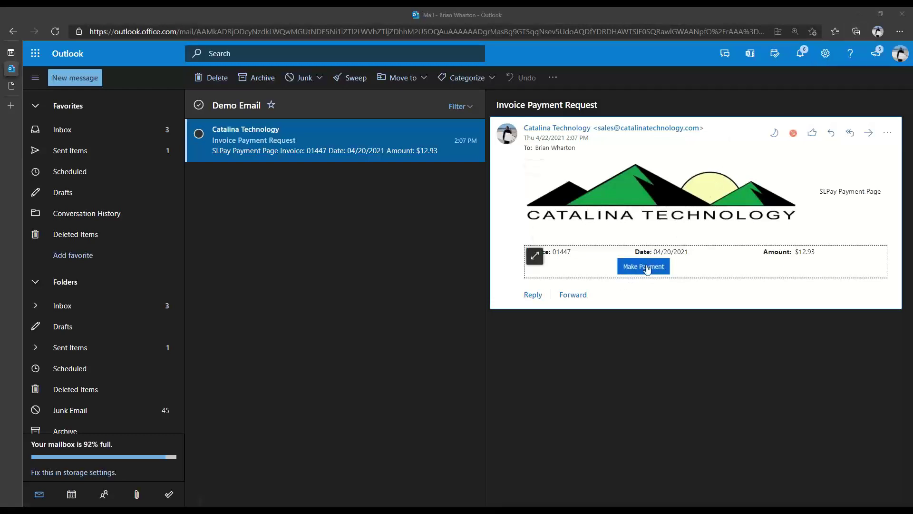
{"action": "mouse_move", "coordinate": [647, 269]}
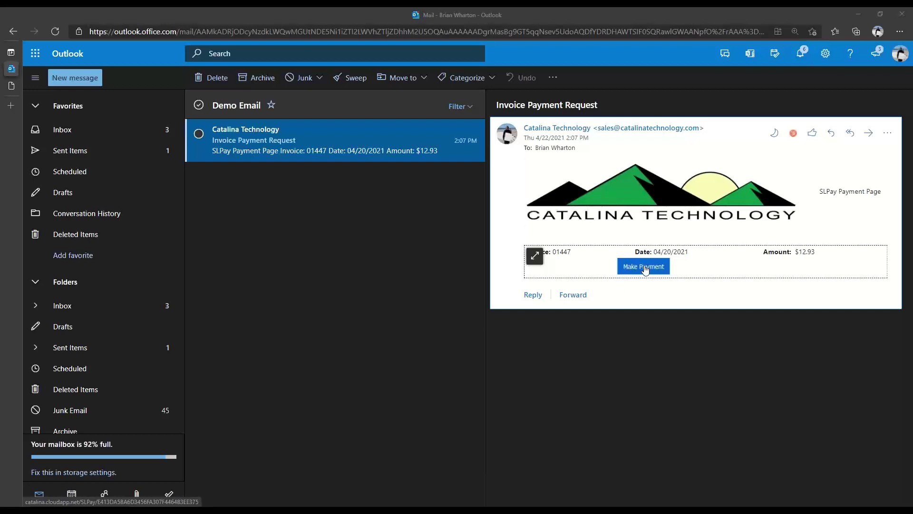
{"action": "left_click", "coordinate": [646, 267]}
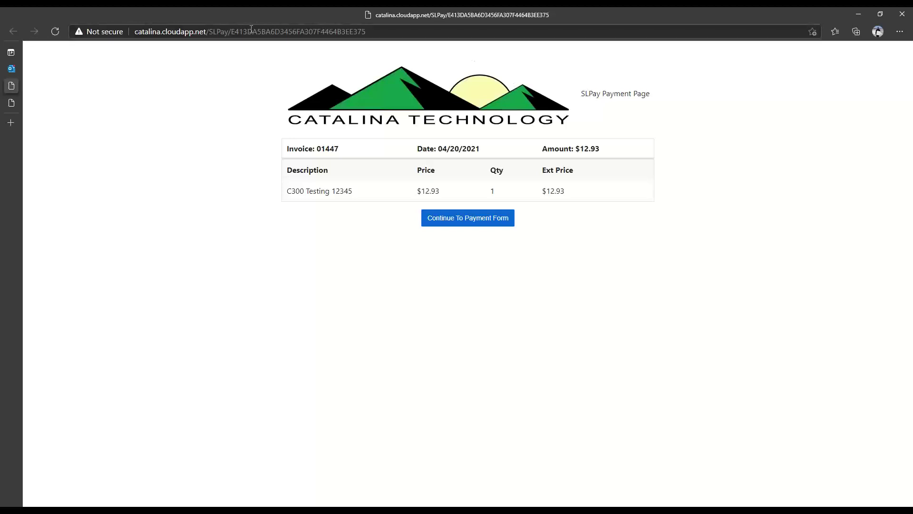
- Review the invoice 01447 summary page and continue to the payment form
{"action": "left_click_drag", "start_coordinate": [368, 32], "coordinate": [234, 27]}
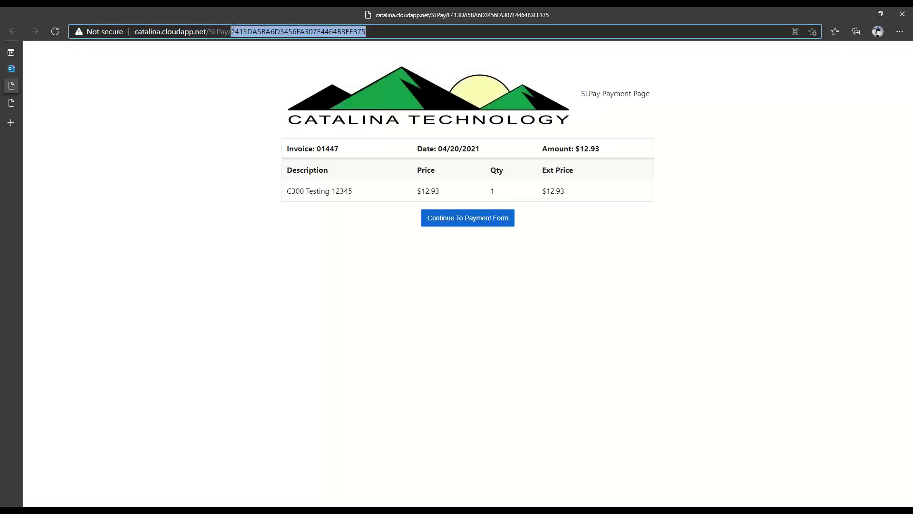
{"action": "left_click", "coordinate": [228, 91]}
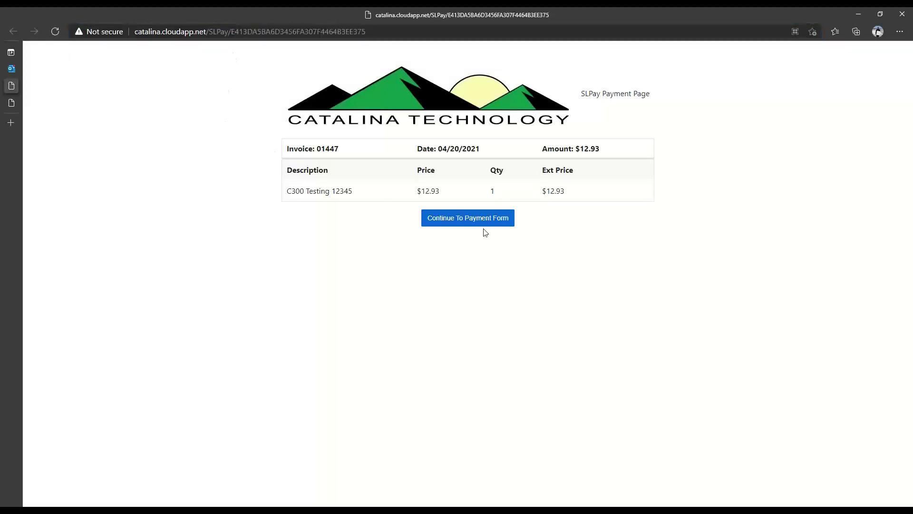
{"action": "left_click", "coordinate": [466, 219]}
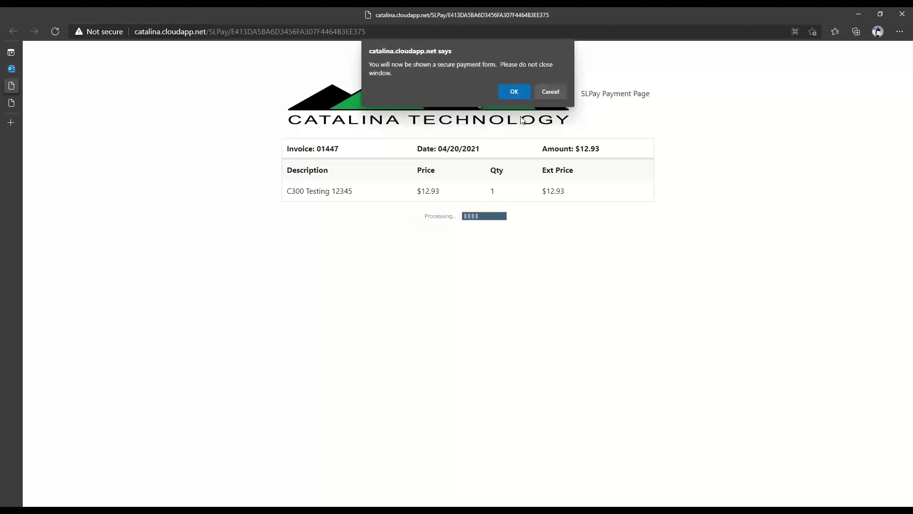
- Accept the secure form notice and enter the Visa test card number, expiry date and CVV2
{"action": "left_click", "coordinate": [513, 93]}
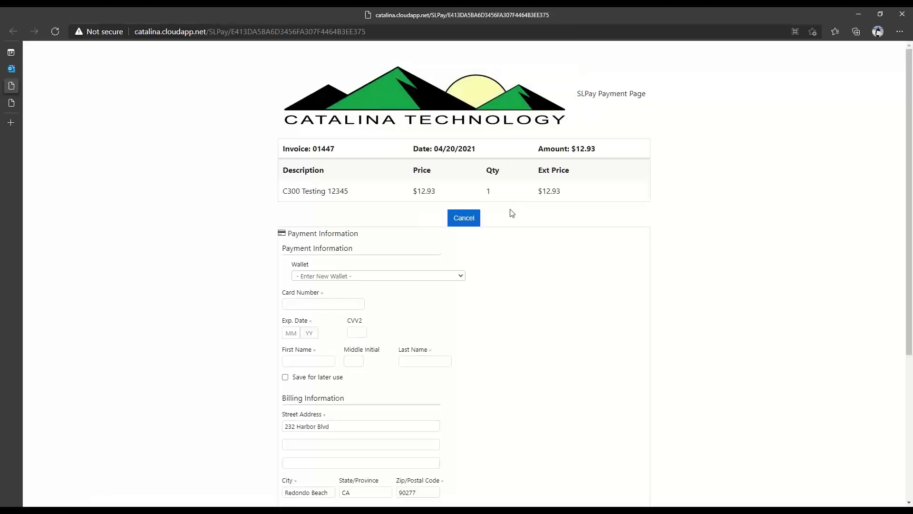
{"action": "scroll", "coordinate": [716, 242], "scroll_direction": "down", "scroll_amount": 4}
{"action": "scroll", "coordinate": [716, 241], "scroll_direction": "up", "scroll_amount": 4}
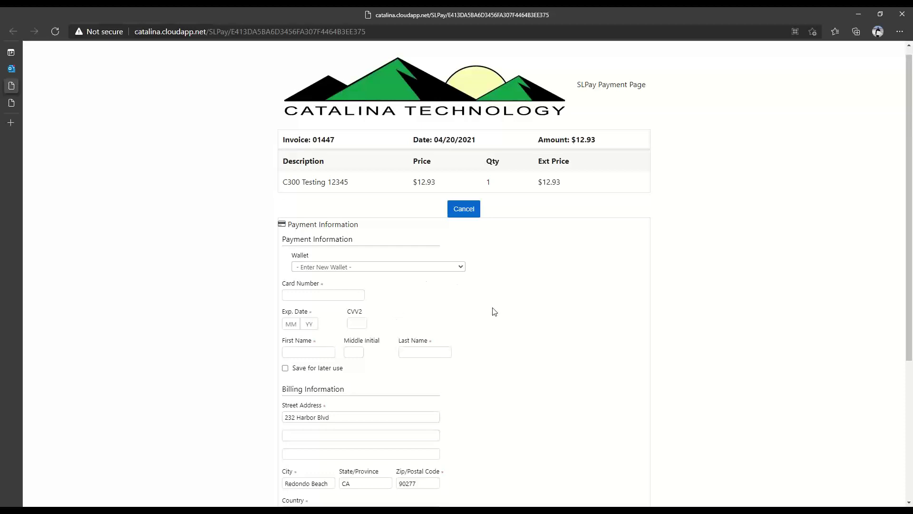
{"action": "scroll", "coordinate": [493, 310], "scroll_direction": "down", "scroll_amount": 2}
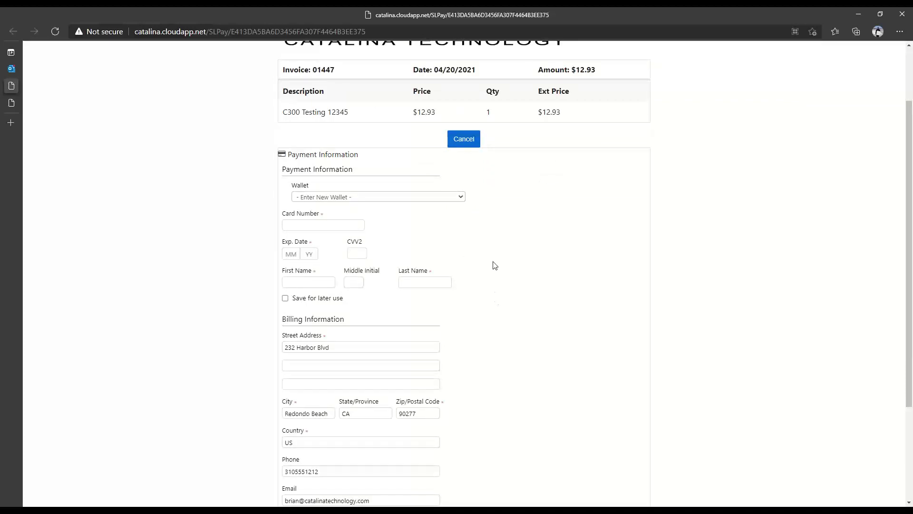
{"action": "left_click", "coordinate": [377, 198]}
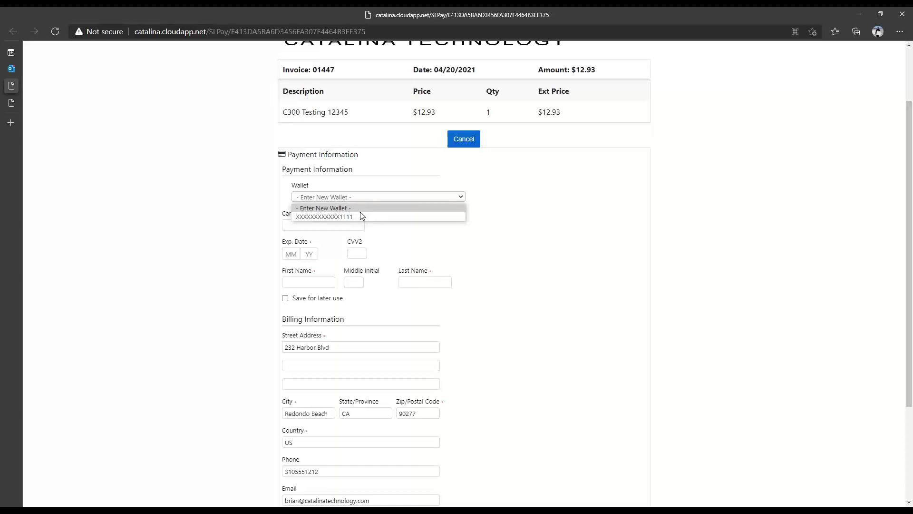
{"action": "left_click", "coordinate": [577, 204]}
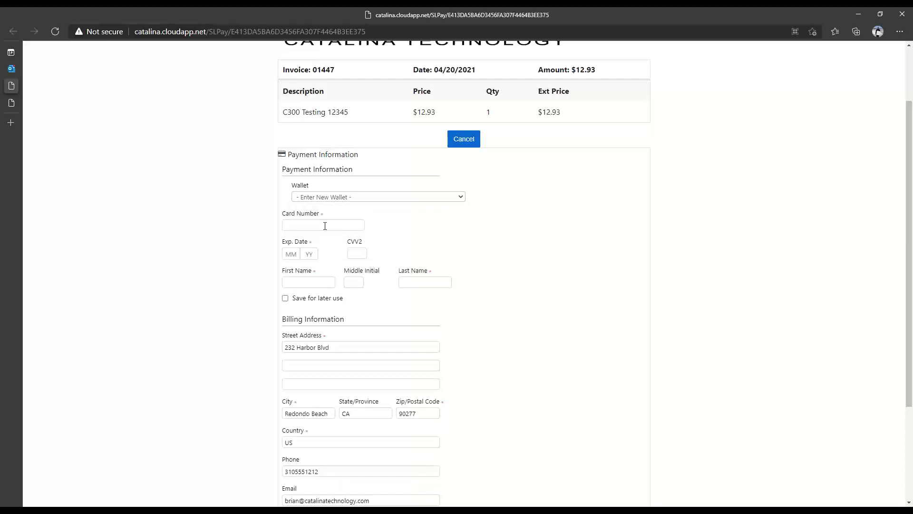
{"action": "type", "text": "44"}
{"action": "type", "text": "11-1111-1111-1111"}
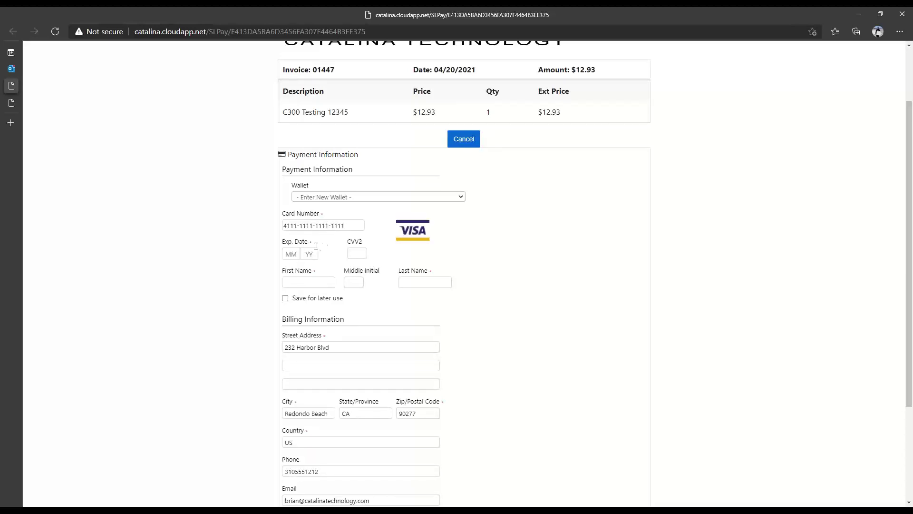
{"action": "left_click", "coordinate": [291, 253]}
{"action": "type", "text": "10"}
{"action": "type", "text": "22"}
{"action": "type", "text": "123"}
- Enter the cardholder's first and last name, leave card saving off, and submit the $12.93 payment
{"action": "key", "text": "Tab"}
{"action": "key", "text": "Tab"}
{"action": "left_click", "coordinate": [285, 298]}
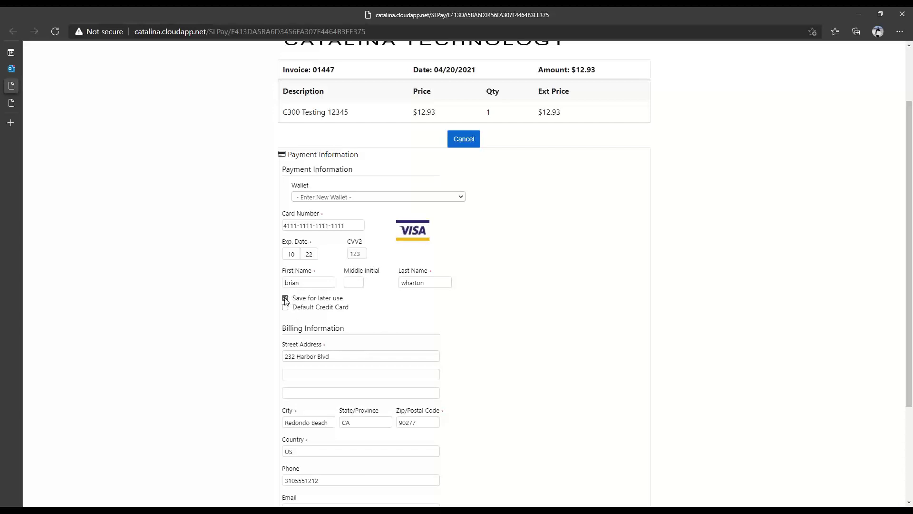
{"action": "left_click", "coordinate": [286, 298]}
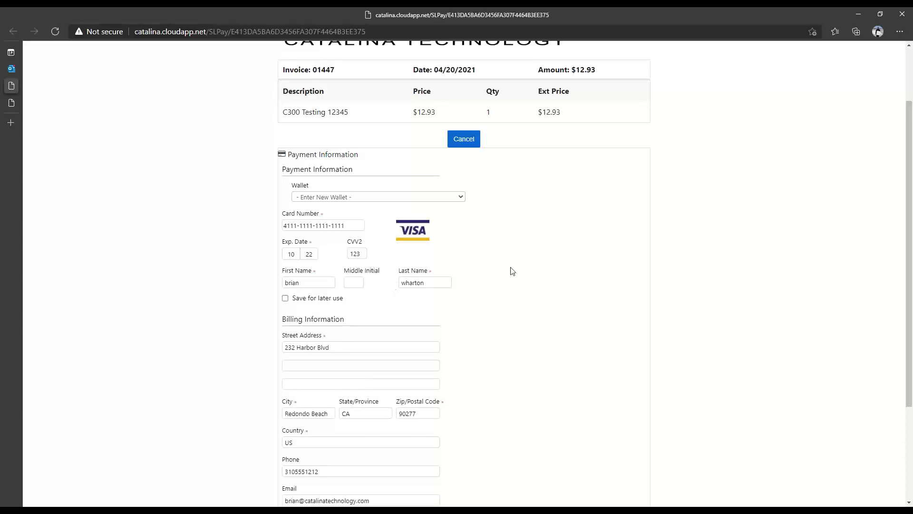
{"action": "scroll", "coordinate": [428, 292], "scroll_direction": "down", "scroll_amount": 3}
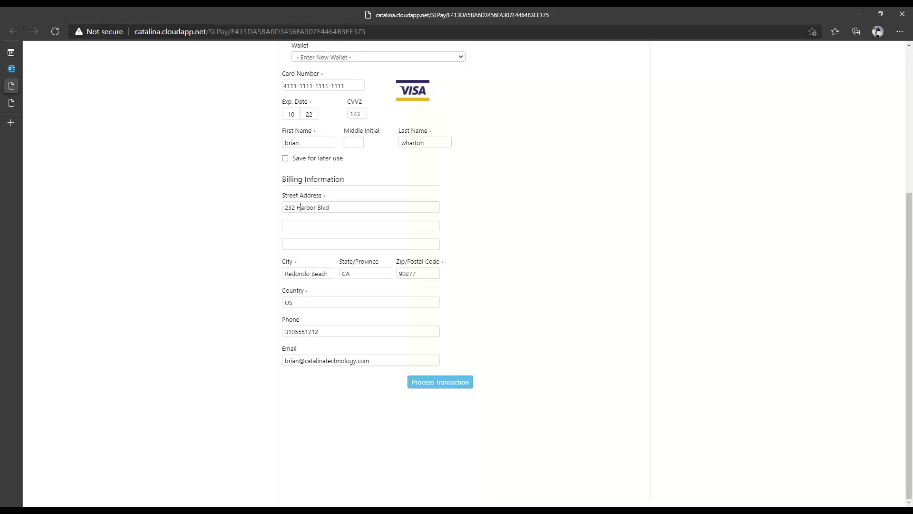
{"action": "scroll", "coordinate": [623, 240], "scroll_direction": "up", "scroll_amount": 4}
{"action": "scroll", "coordinate": [623, 240], "scroll_direction": "down", "scroll_amount": 3}
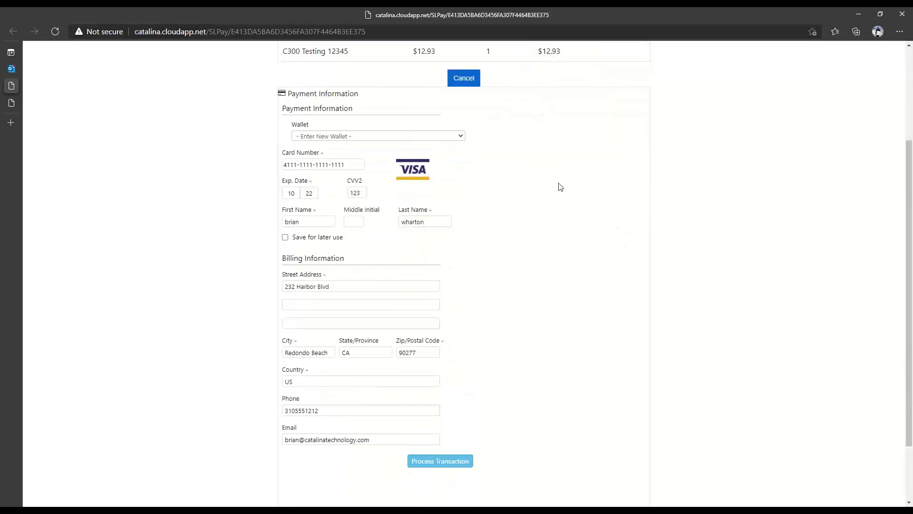
{"action": "scroll", "coordinate": [558, 185], "scroll_direction": "down", "scroll_amount": 2}
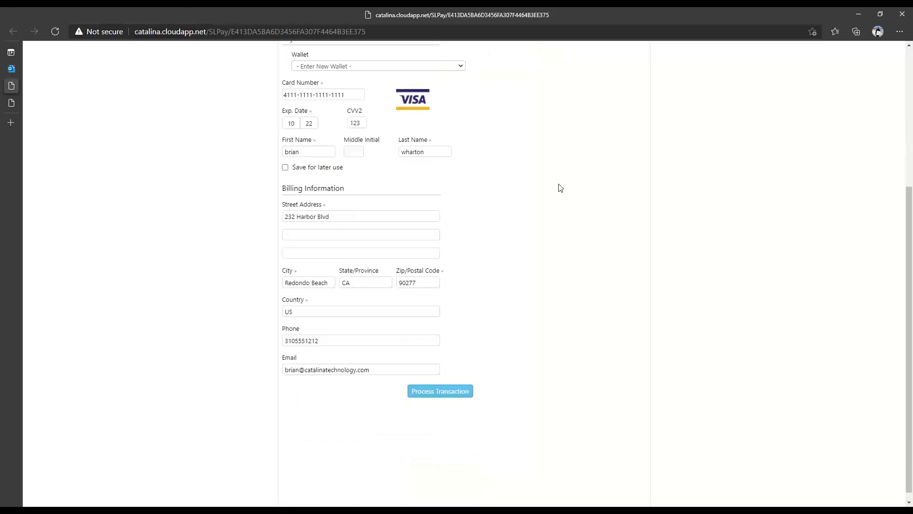
{"action": "left_click", "coordinate": [439, 391]}
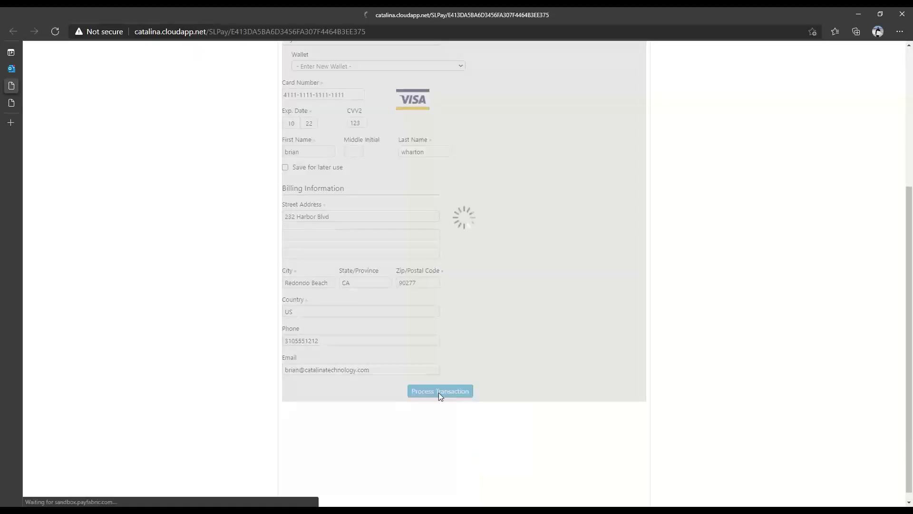
- Leave the payment receipt page and return to the remote Dynamics SL session
{"action": "scroll", "coordinate": [246, 362], "scroll_direction": "up", "scroll_amount": 2}
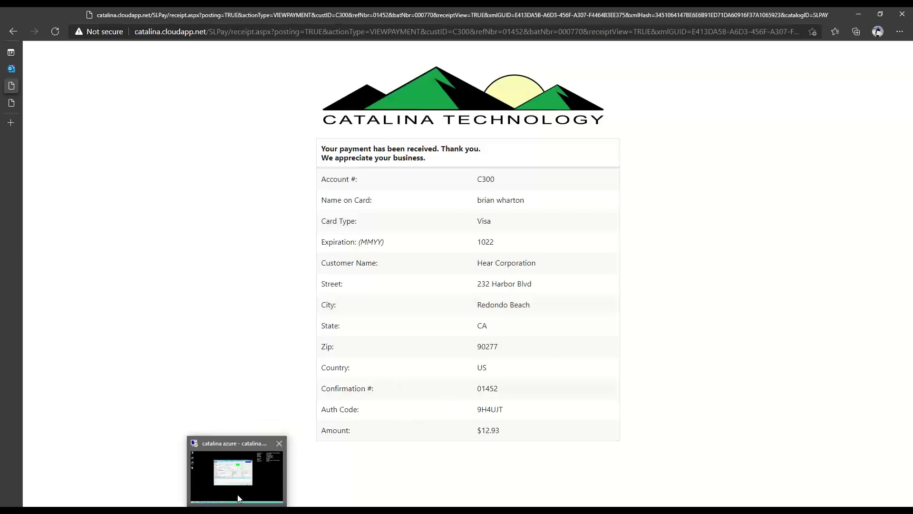
{"action": "left_click", "coordinate": [241, 494]}
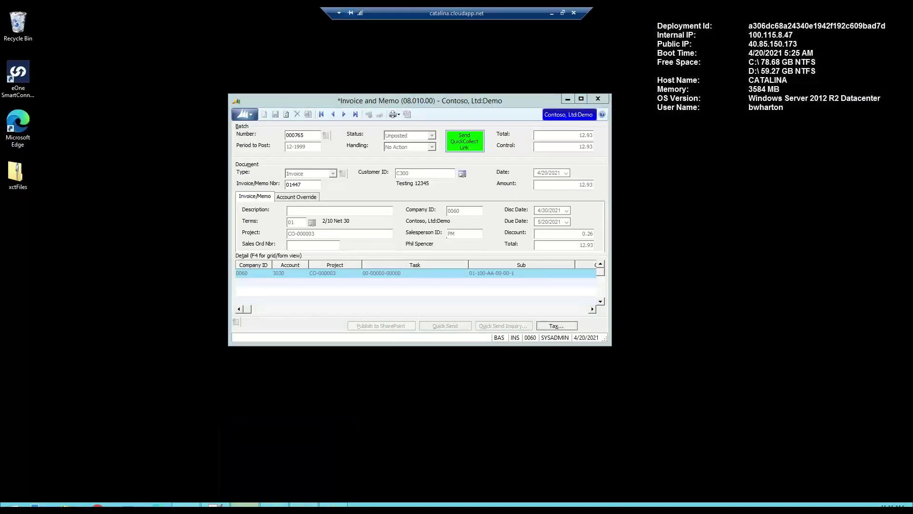
- Load payment batch 000770 into the Payment Application window
{"action": "left_click", "coordinate": [244, 504]}
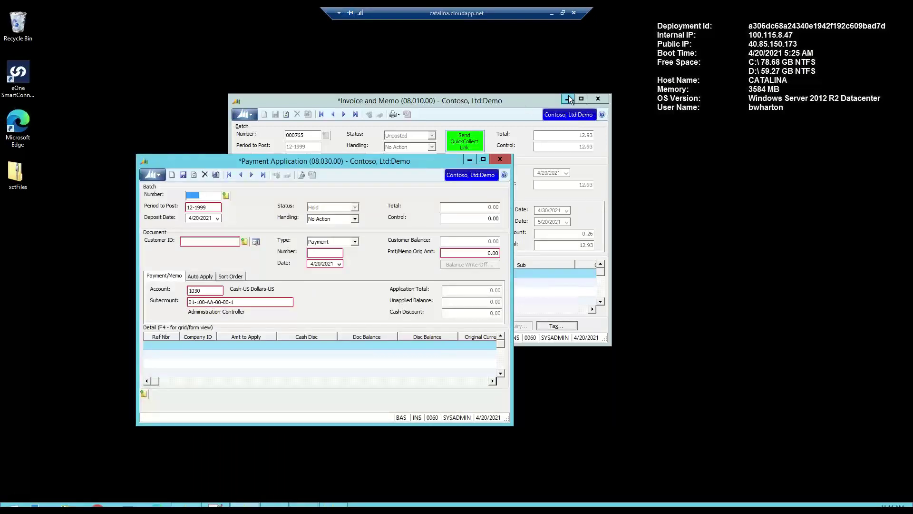
{"action": "left_click", "coordinate": [568, 99]}
{"action": "left_click_drag", "start_coordinate": [372, 163], "coordinate": [400, 164]}
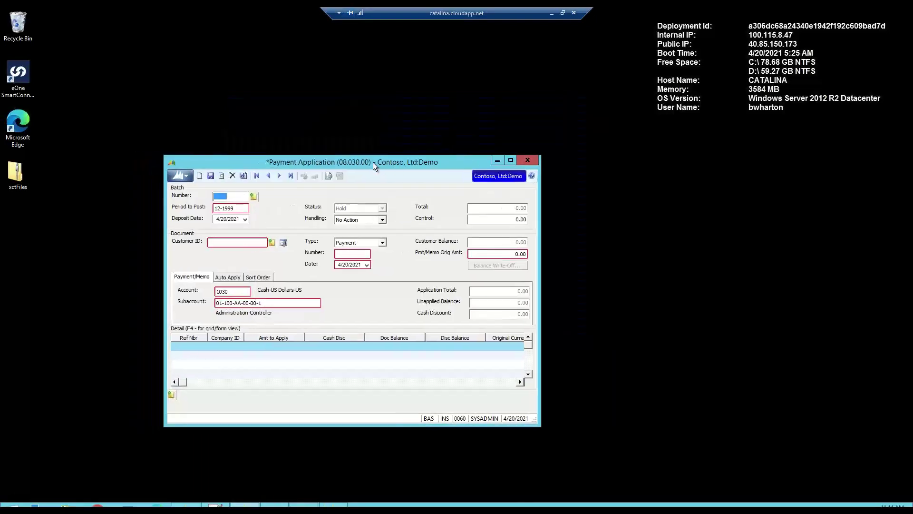
{"action": "key", "text": "F3"}
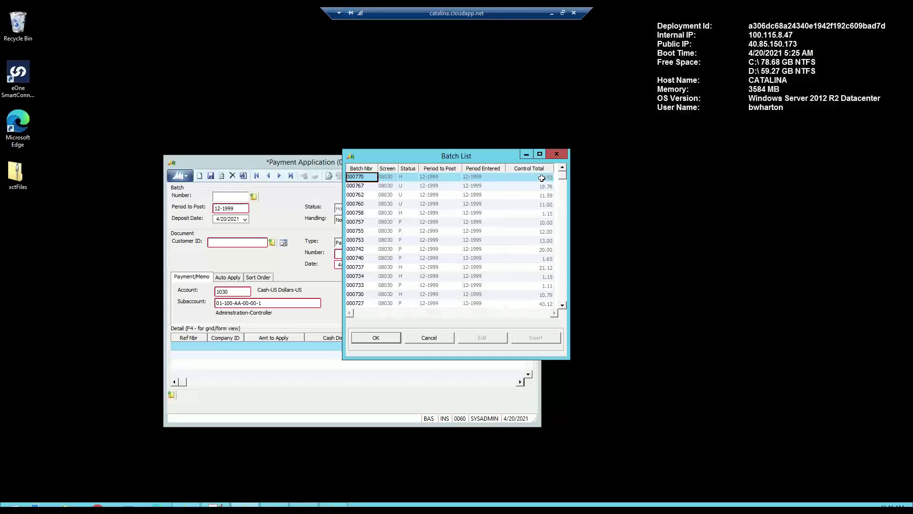
{"action": "double_click", "coordinate": [361, 177]}
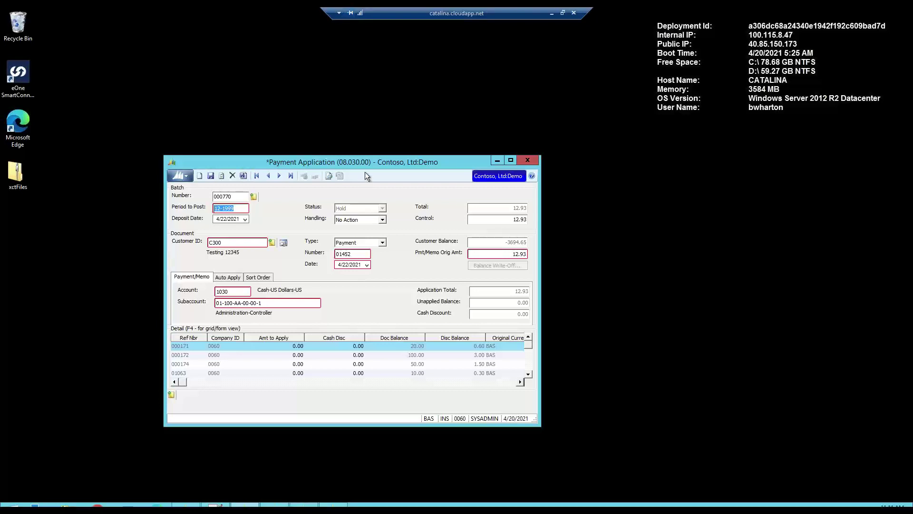
- Set batch Handling to Release Now, finish the batch and confirm its release
{"action": "left_click", "coordinate": [347, 221]}
{"action": "left_click", "coordinate": [353, 241]}
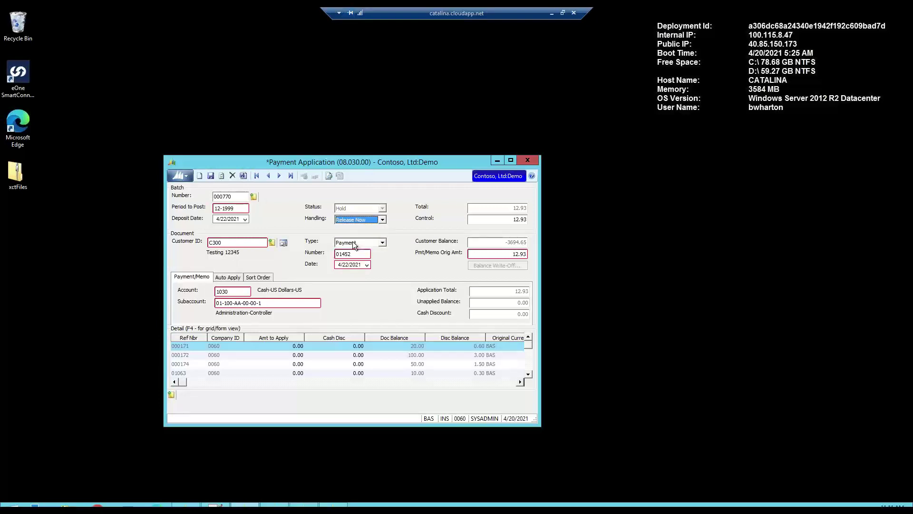
{"action": "left_click", "coordinate": [243, 176]}
{"action": "left_click", "coordinate": [320, 320]}
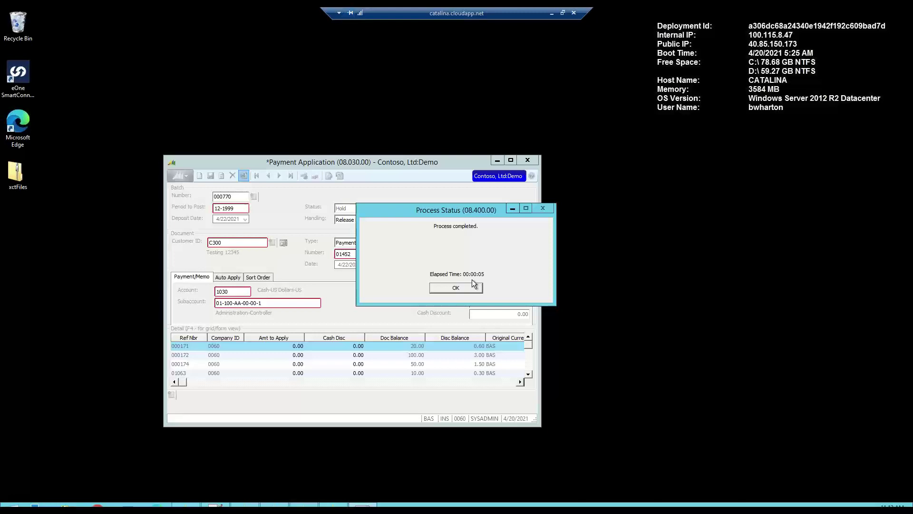
{"action": "left_click", "coordinate": [471, 286]}
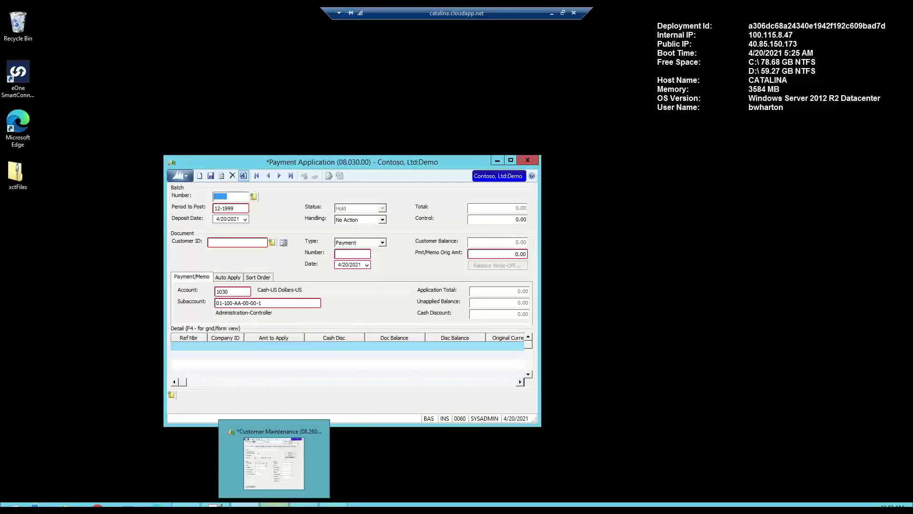
- Load the customer's record in Customer Maintenance
{"action": "left_click", "coordinate": [274, 506]}
{"action": "left_click_drag", "start_coordinate": [348, 137], "coordinate": [507, 135]}
{"action": "type", "text": "C"}
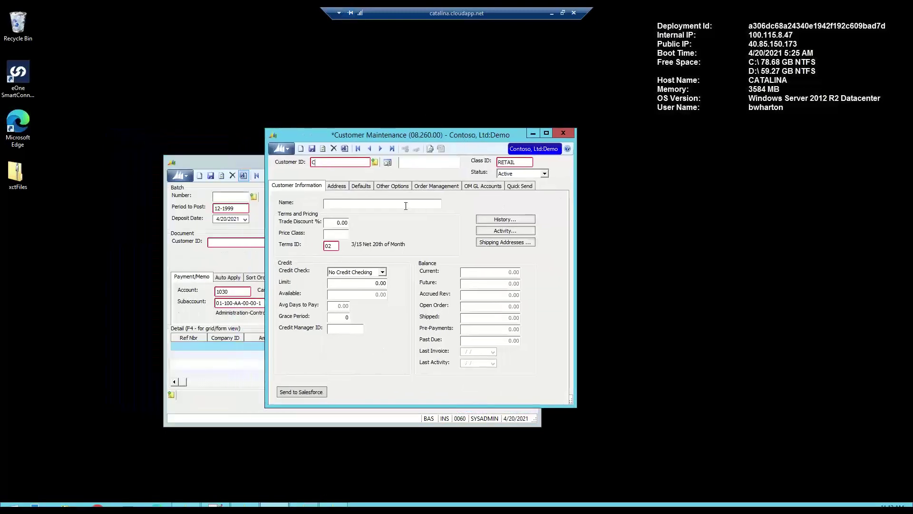
{"action": "type", "text": "4"}
{"action": "type", "text": "00"}
{"action": "key", "text": "Tab"}
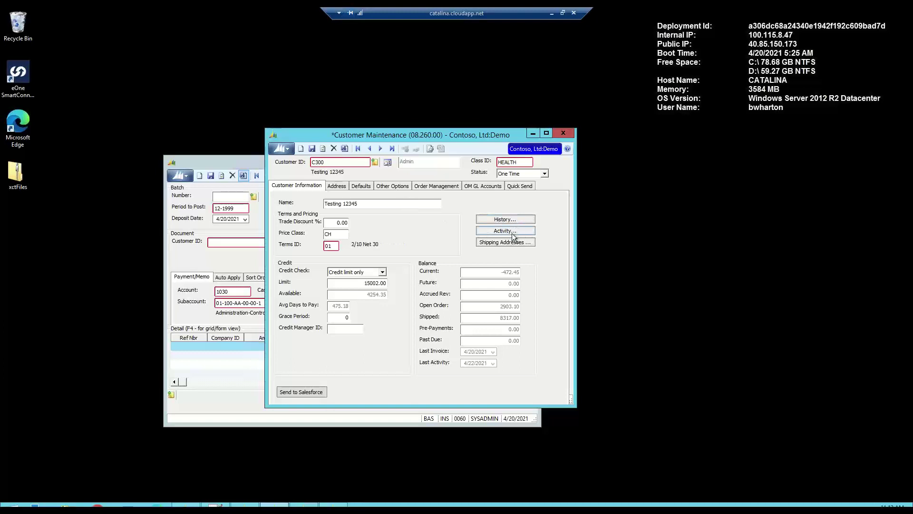
- View customer activity with applications included, confirming payment 01452 applied to invoice 01447
{"action": "left_click", "coordinate": [511, 233]}
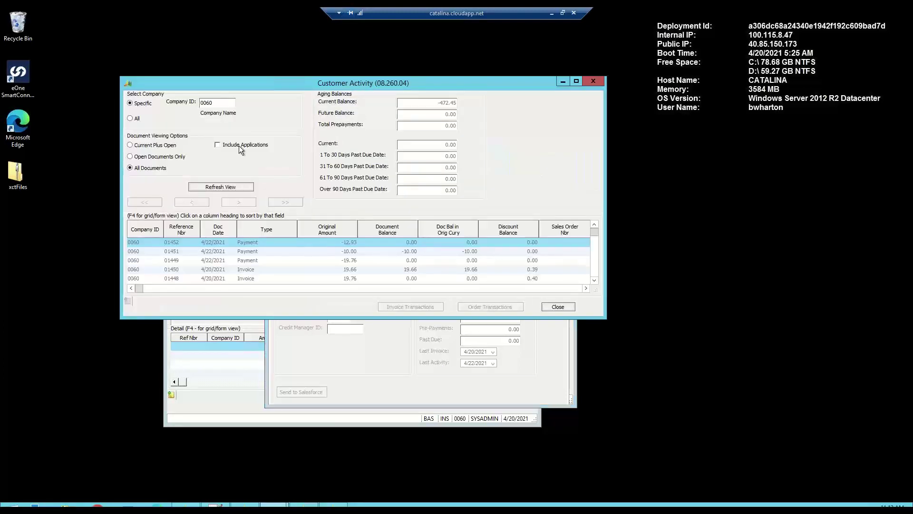
{"action": "left_click", "coordinate": [239, 144]}
{"action": "left_click", "coordinate": [232, 187]}
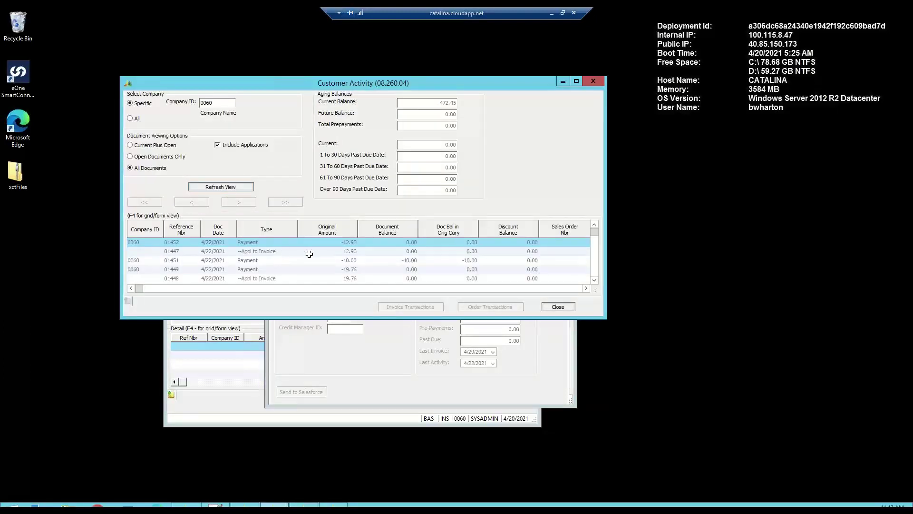
{"action": "left_click", "coordinate": [322, 241]}
{"action": "left_click", "coordinate": [255, 243]}
{"action": "left_click", "coordinate": [593, 81]}
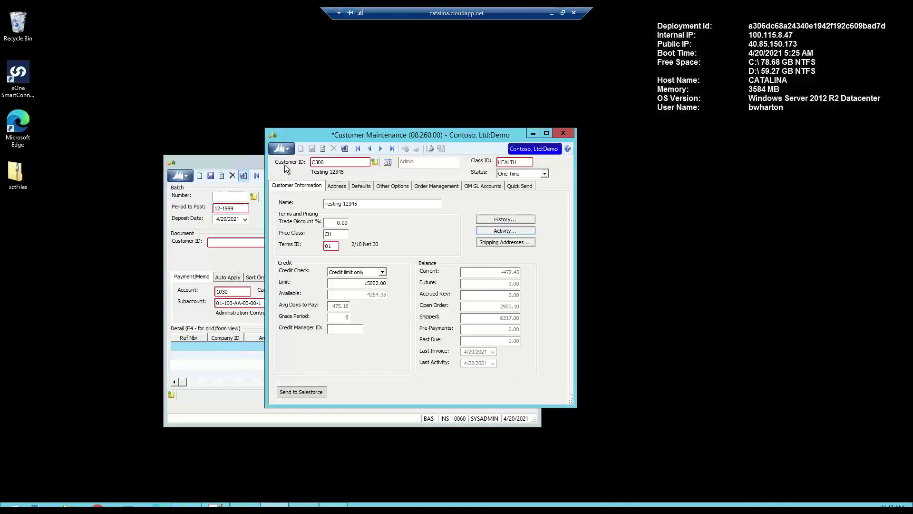
- Minimize Customer Maintenance and Payment Application and restore the Invoice and Memo window
{"action": "left_click", "coordinate": [533, 133]}
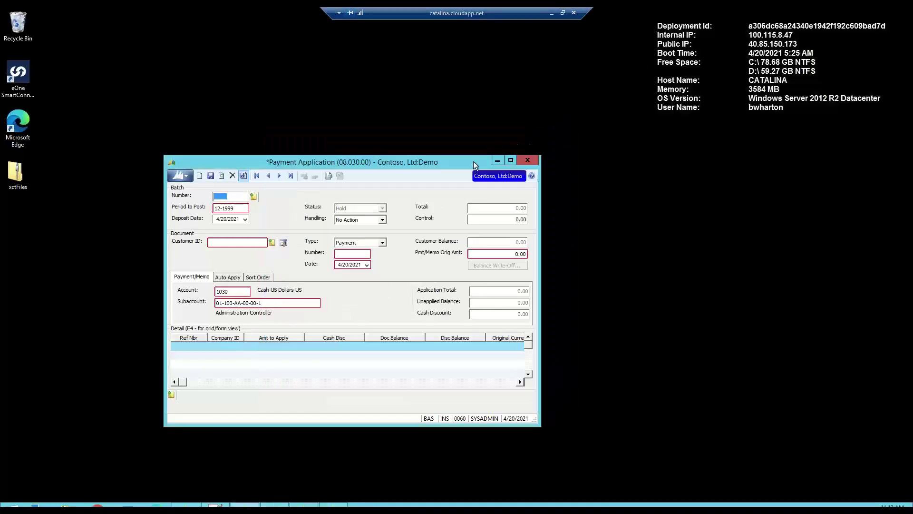
{"action": "left_click", "coordinate": [496, 160]}
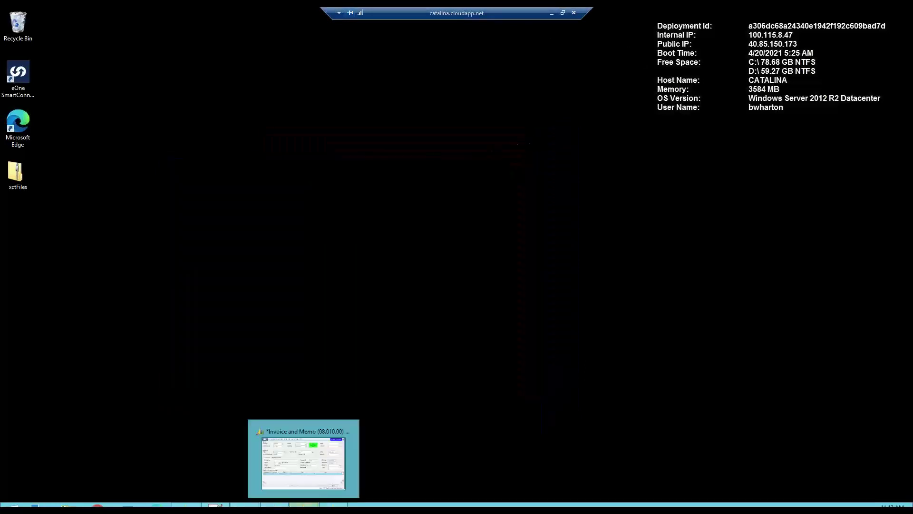
{"action": "left_click", "coordinate": [309, 505]}
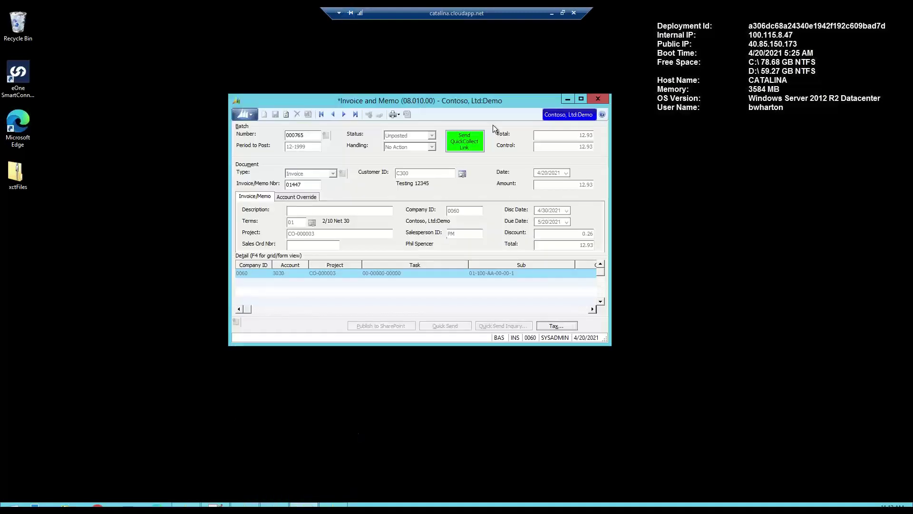
{"action": "left_click_drag", "start_coordinate": [483, 103], "coordinate": [451, 94]}
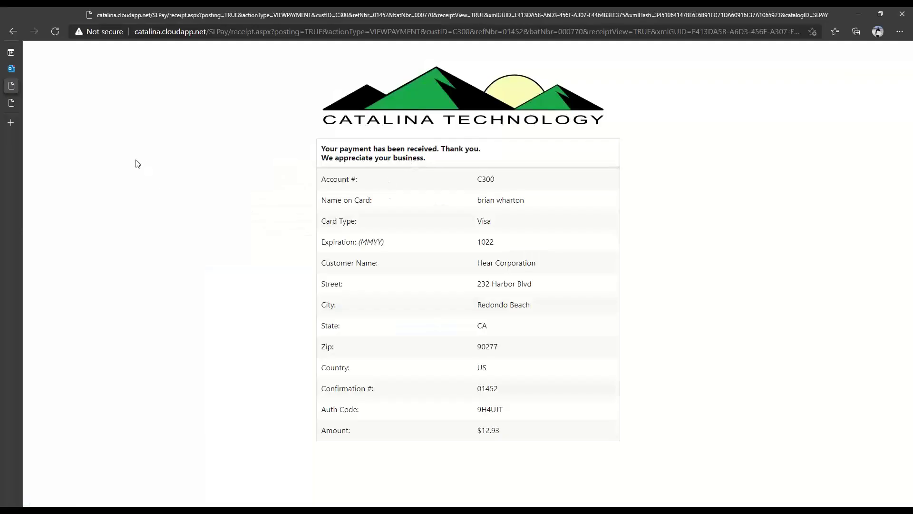
- Close the receipt page, read the $12.93 Payment Receipt email, and go to the payment request form
{"action": "mouse_move", "coordinate": [12, 93]}
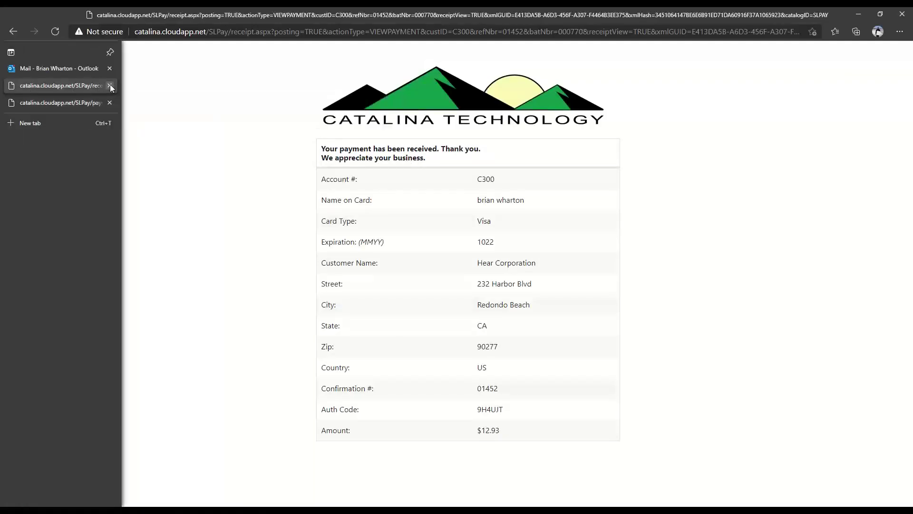
{"action": "left_click", "coordinate": [110, 85]}
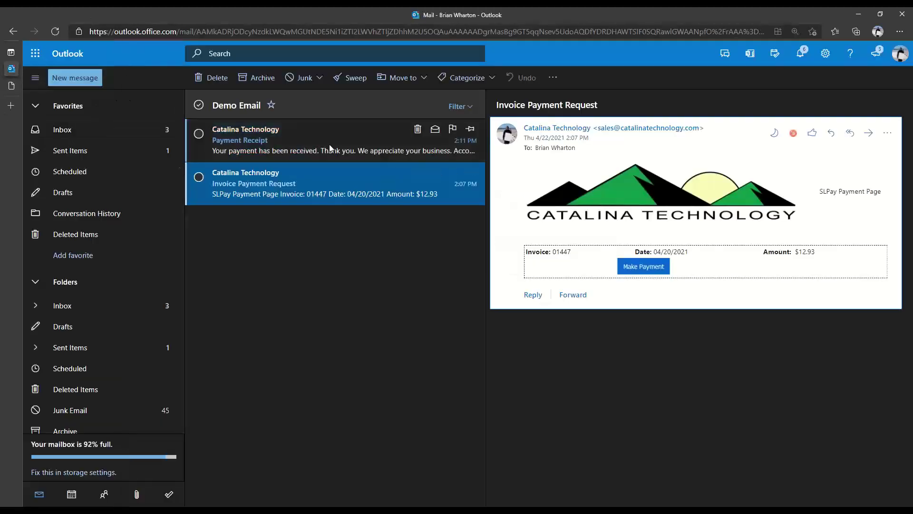
{"action": "left_click", "coordinate": [346, 140]}
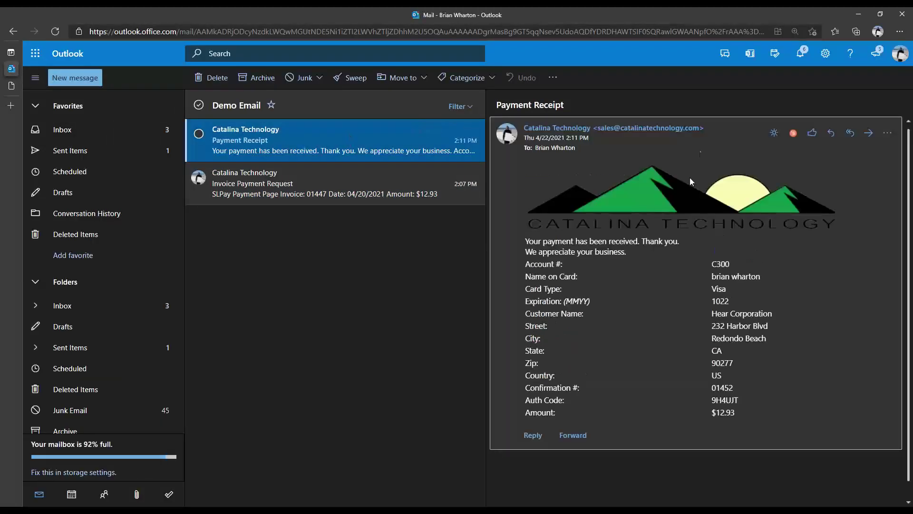
{"action": "left_click", "coordinate": [775, 134]}
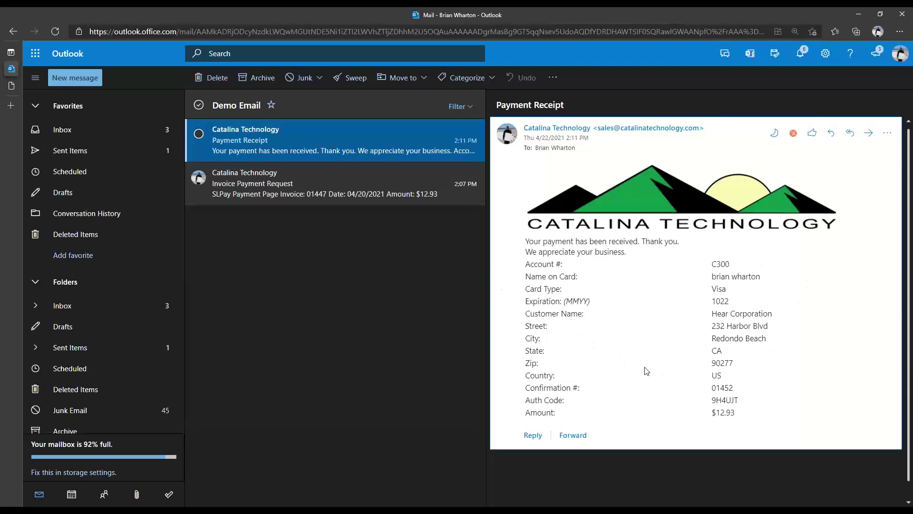
{"action": "scroll", "coordinate": [694, 333], "scroll_direction": "down", "scroll_amount": 1}
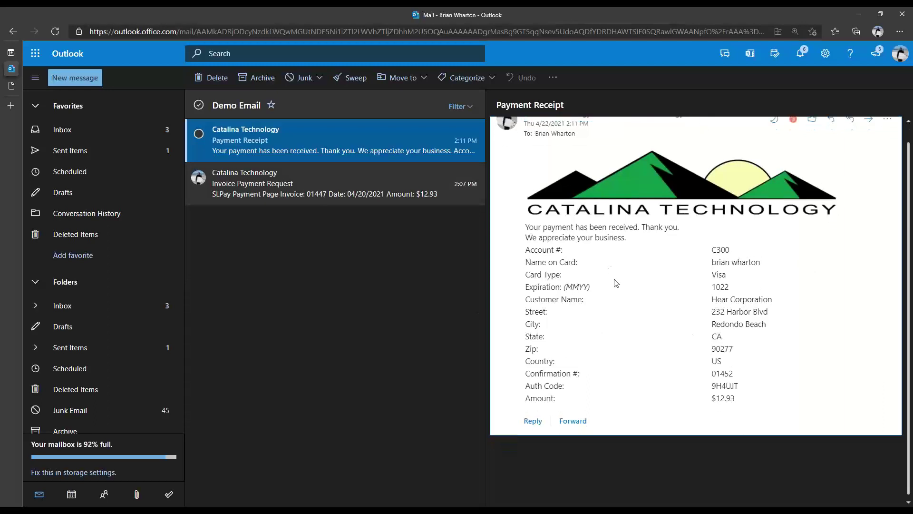
{"action": "scroll", "coordinate": [614, 282], "scroll_direction": "up", "scroll_amount": 1}
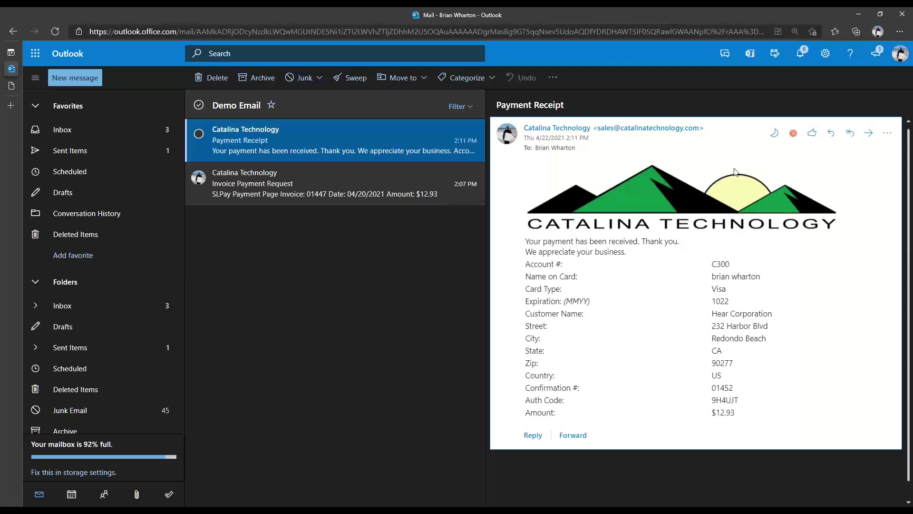
{"action": "left_click", "coordinate": [355, 178]}
{"action": "left_click", "coordinate": [13, 87]}
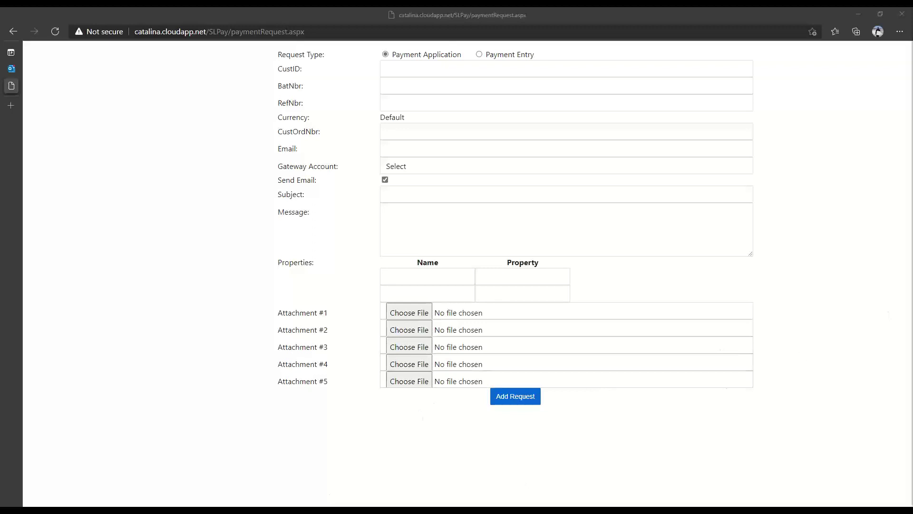
- Clear the batch number and load invoice batch 000764, the 37.99 invoice for customer CT0100
{"action": "mouse_move", "coordinate": [236, 509]}
{"action": "left_click", "coordinate": [240, 486]}
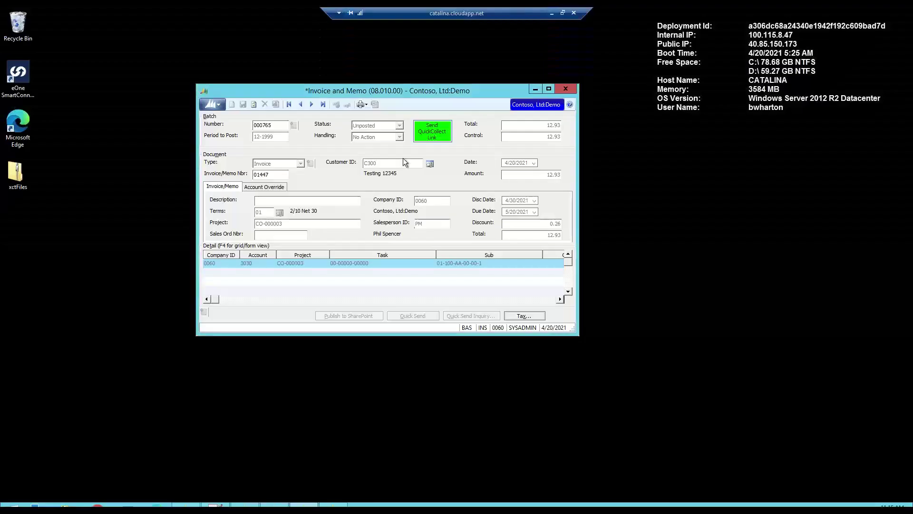
{"action": "double_click", "coordinate": [275, 127]}
{"action": "key", "text": "Delete"}
{"action": "key", "text": "F3"}
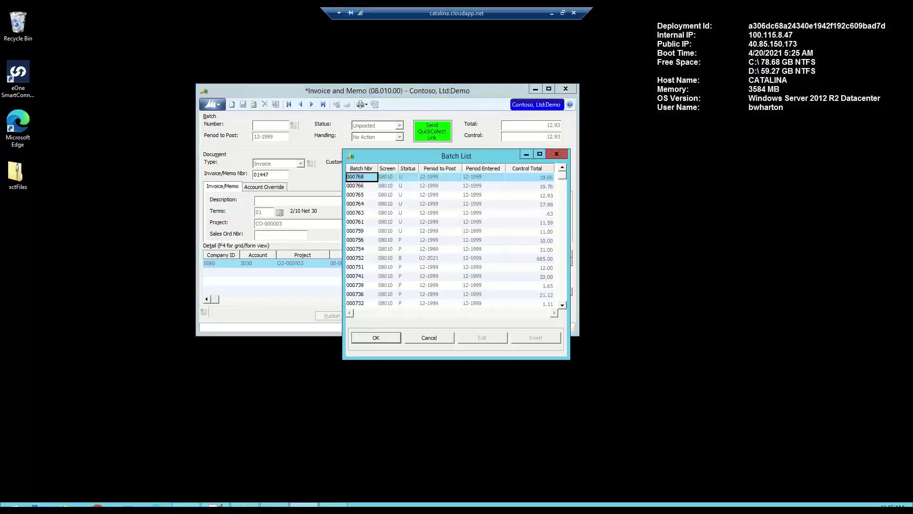
{"action": "double_click", "coordinate": [362, 204]}
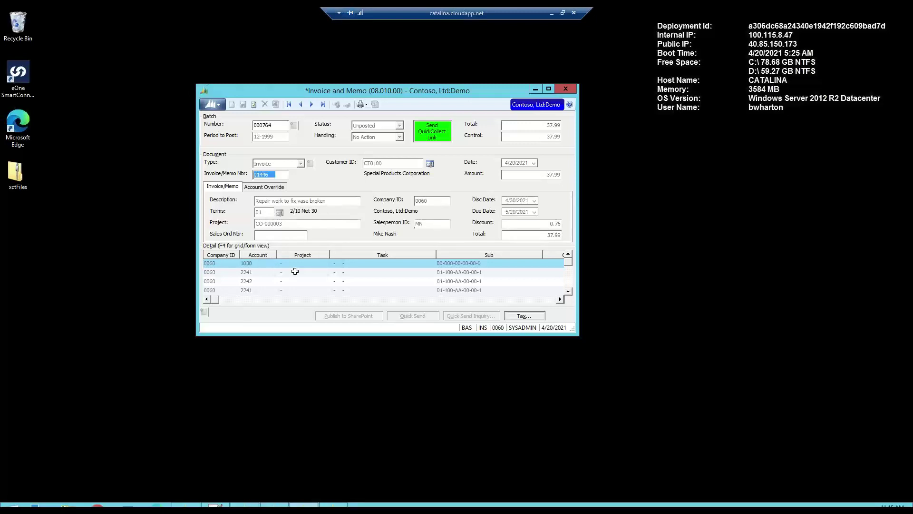
{"action": "left_click", "coordinate": [568, 291]}
{"action": "left_click", "coordinate": [568, 292]}
{"action": "left_click", "coordinate": [568, 291]}
{"action": "left_click", "coordinate": [567, 255]}
{"action": "left_click", "coordinate": [567, 255]}
{"action": "left_click", "coordinate": [568, 255]}
- Enter customer ID c300, batch 000764, reference 01446 and order number TEST11111 on the request form
{"action": "left_click", "coordinate": [551, 16]}
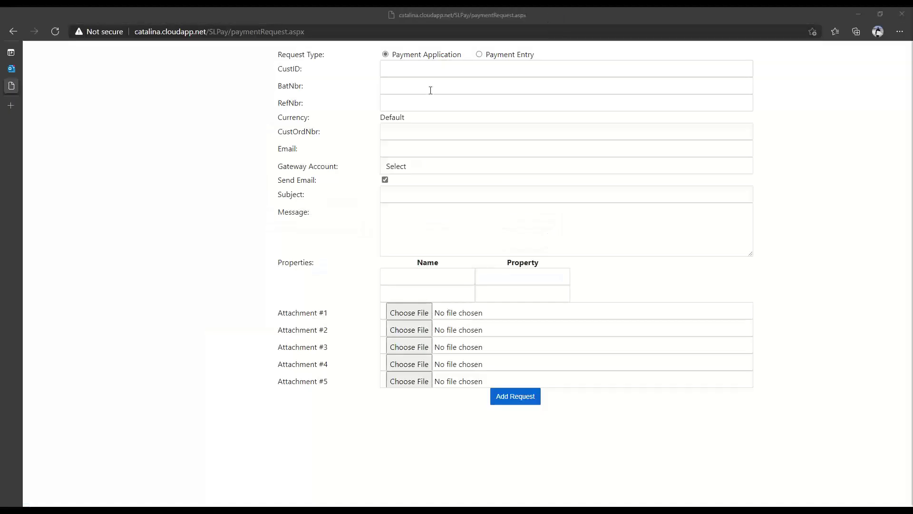
{"action": "left_click", "coordinate": [407, 70]}
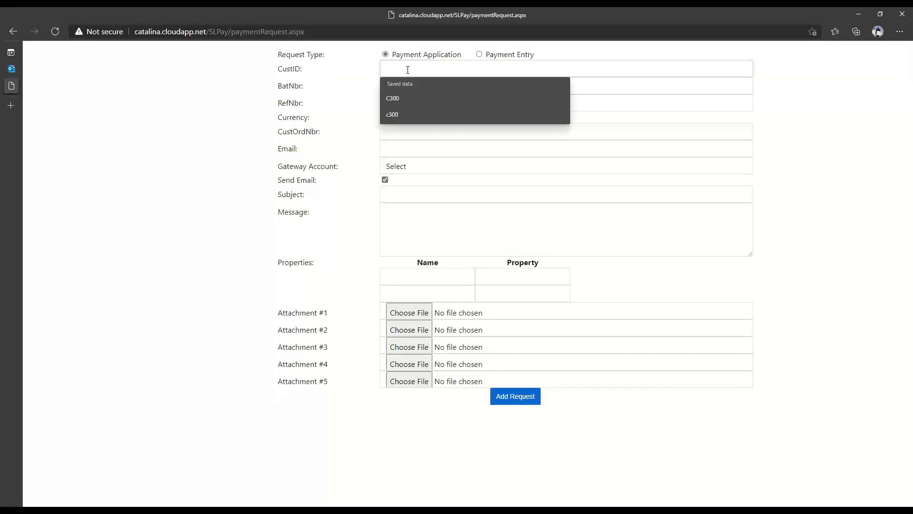
{"action": "type", "text": "c300"}
{"action": "key", "text": "Tab"}
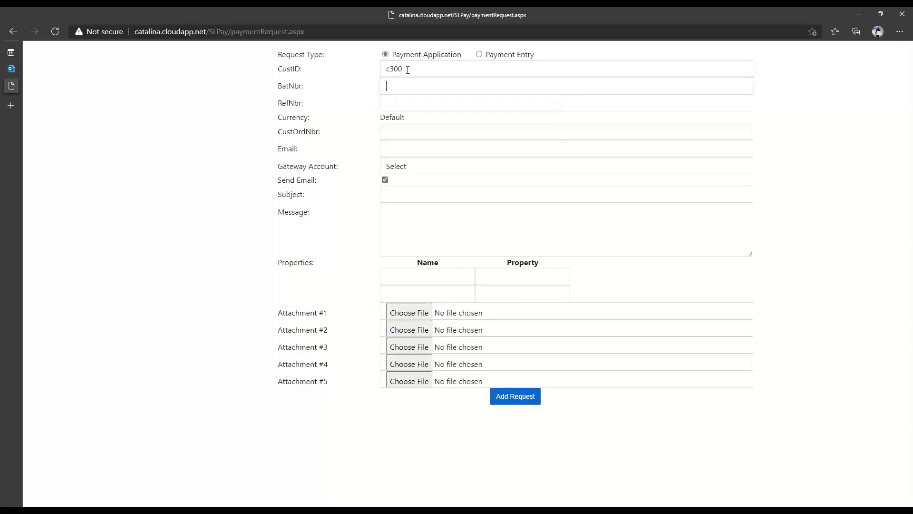
{"action": "type", "text": "000"}
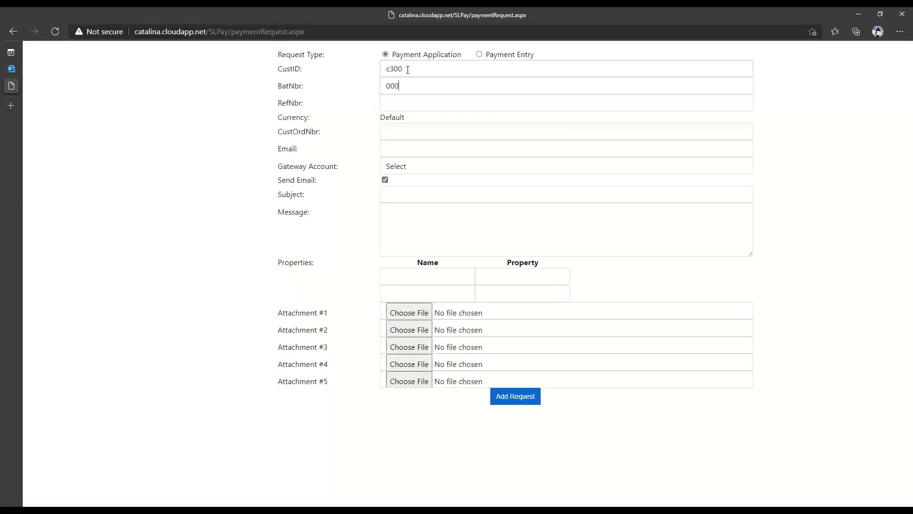
{"action": "type", "text": "764"}
{"action": "key", "text": "Tab"}
{"action": "type", "text": "0"}
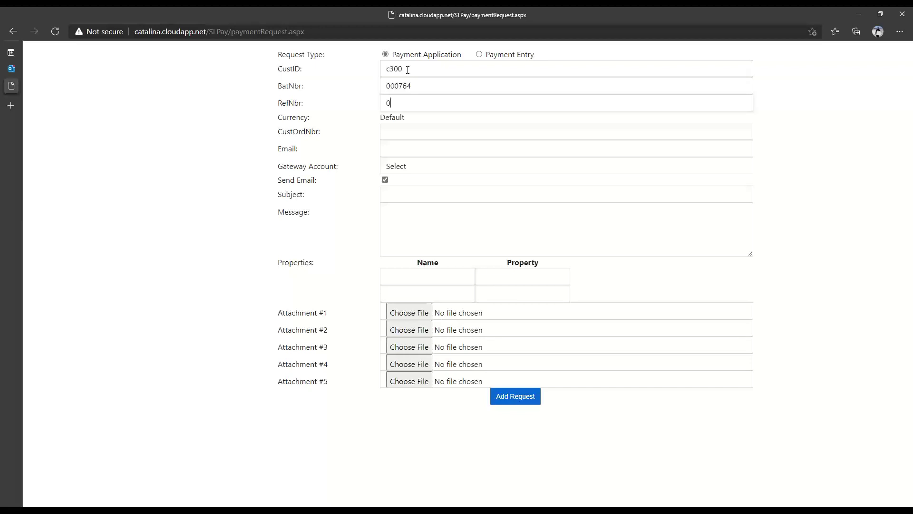
{"action": "type", "text": "1446"}
{"action": "key", "text": "Tab"}
{"action": "type", "text": "TEST1"}
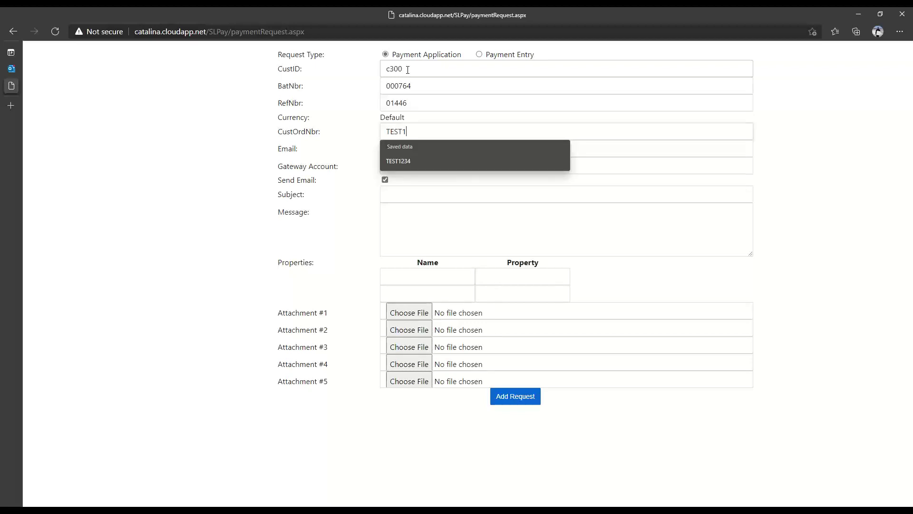
{"action": "type", "text": "1111"}
{"action": "key", "text": "Tab"}
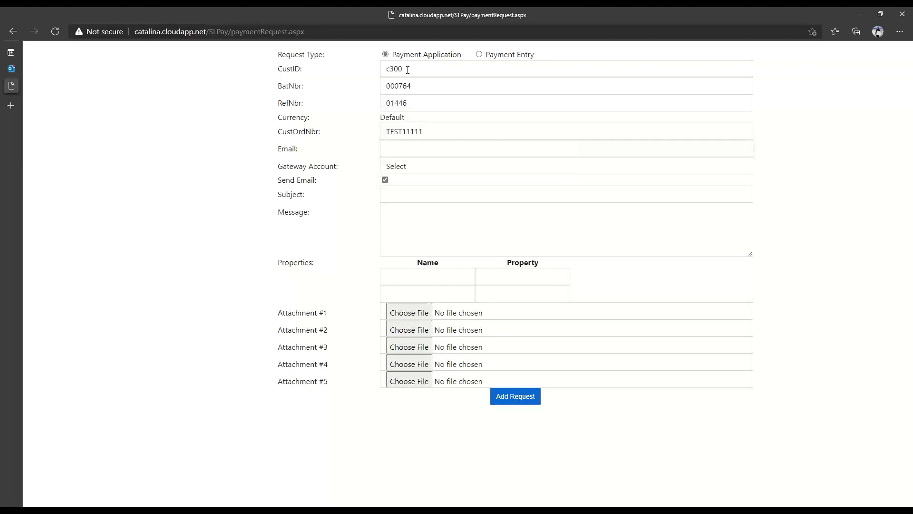
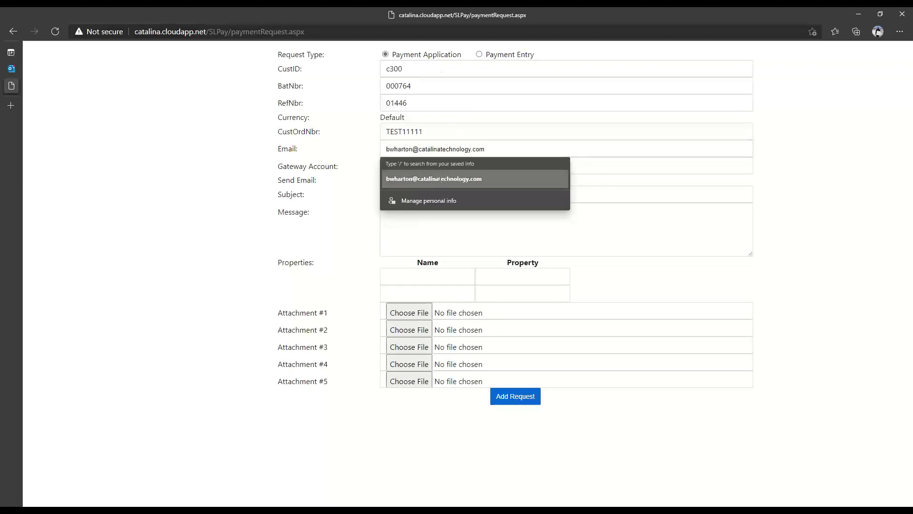
- Fill the customer's e-mail from the saved suggestion and choose the SLPAY gateway account
{"action": "left_click", "coordinate": [438, 178]}
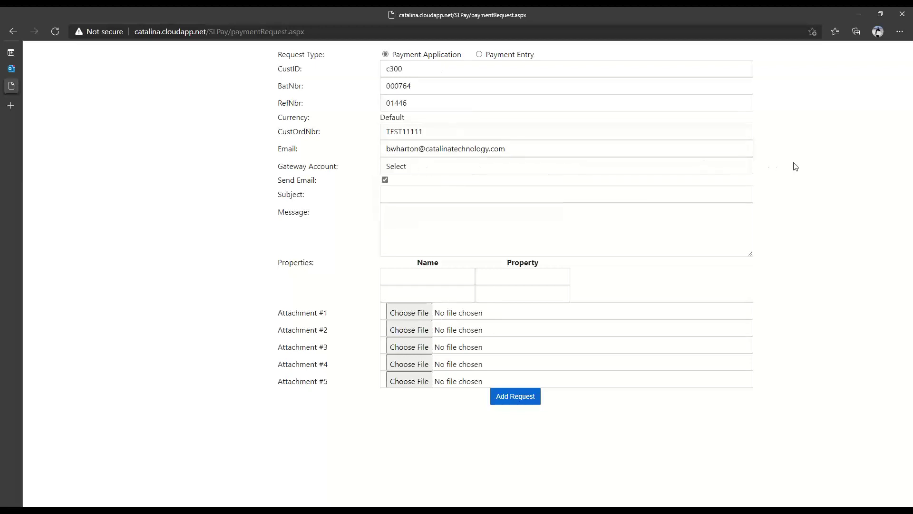
{"action": "left_click", "coordinate": [442, 168]}
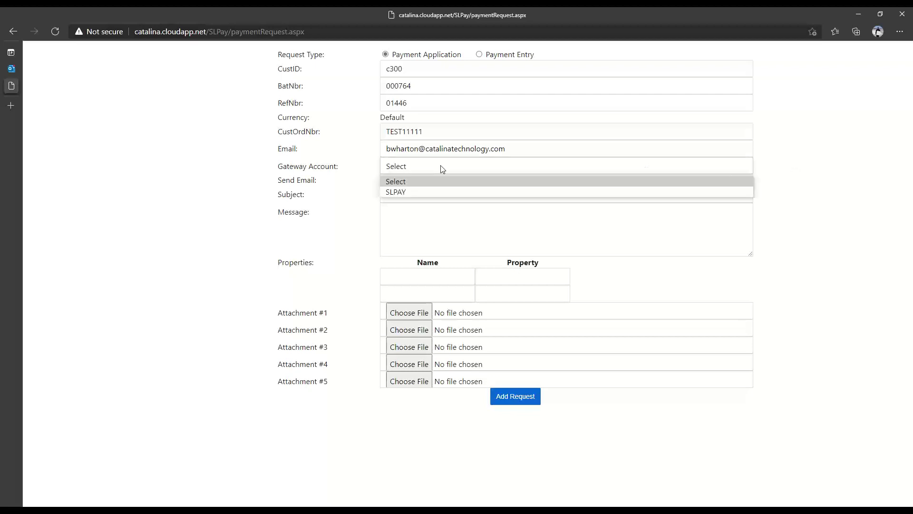
{"action": "left_click", "coordinate": [408, 193]}
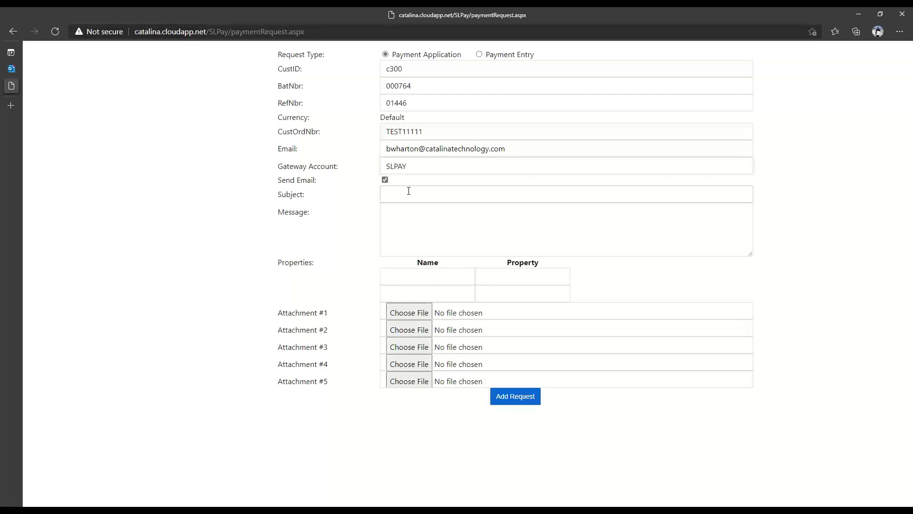
- Add subject 'Invoice Payment Request', message 'Please pay your invoice' and a LATENOTICE property
{"action": "left_click", "coordinate": [446, 196]}
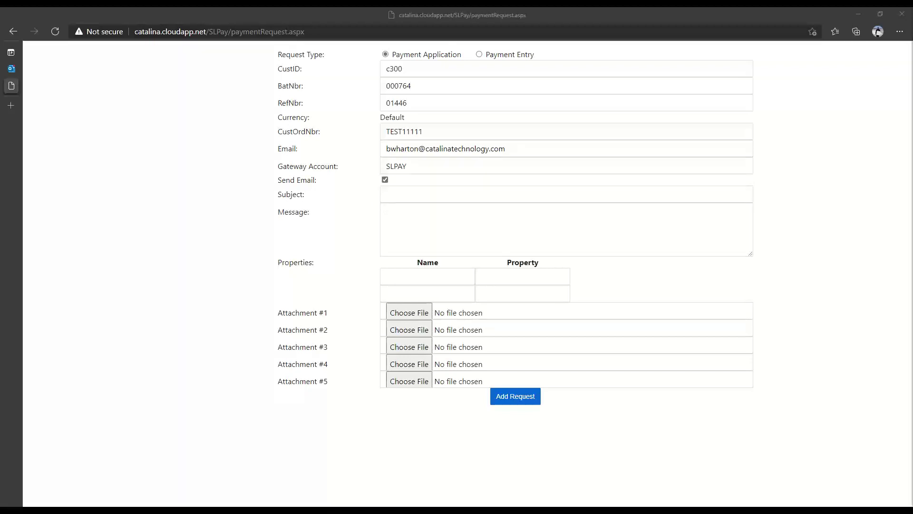
{"action": "left_click", "coordinate": [414, 194]}
{"action": "type", "text": "Invoice Payment Request"}
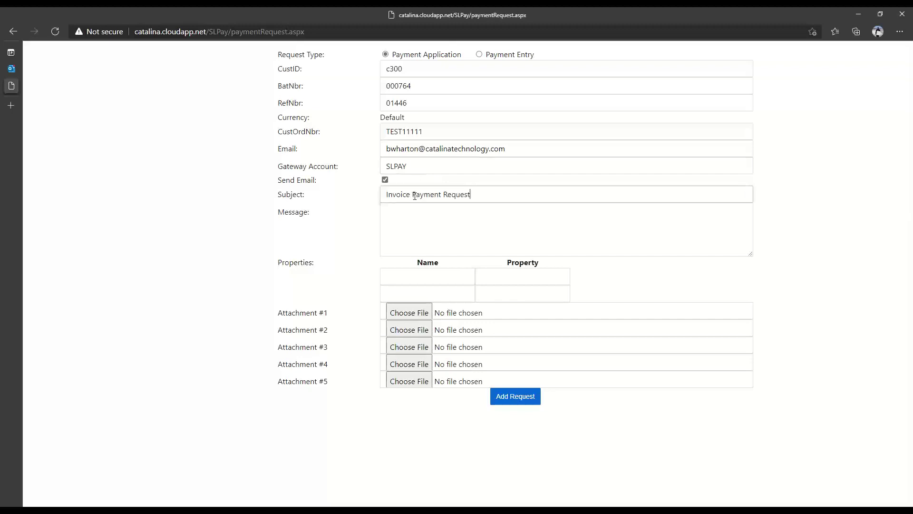
{"action": "left_click", "coordinate": [503, 242]}
{"action": "type", "text": "Please pay your invoice"}
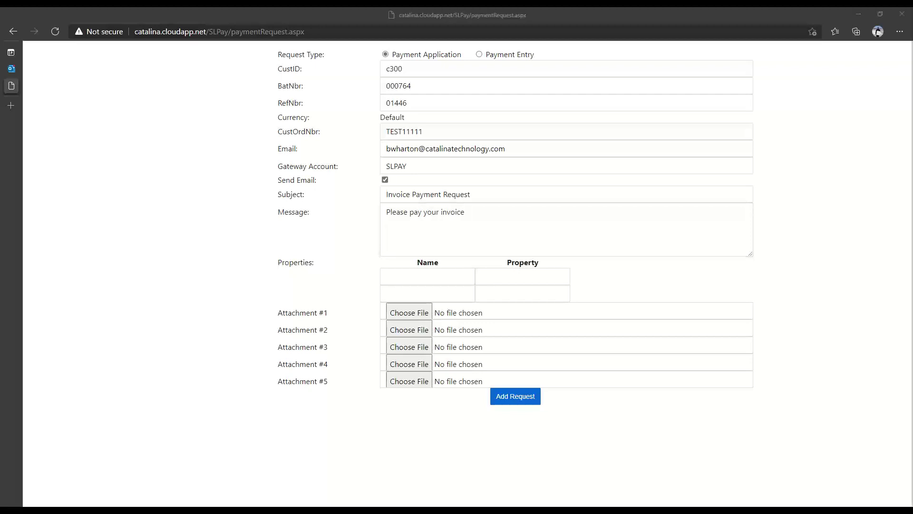
{"action": "left_click", "coordinate": [422, 276]}
{"action": "type", "text": "LATENOTICE"}
{"action": "left_click", "coordinate": [507, 278]}
- Paste the 60-days-past-due penalty notice as the LATENOTICE value and check it
{"action": "key", "text": "ctrl+v"}
{"action": "key", "text": "Home"}
{"action": "key", "text": "Right"}
{"action": "key", "text": "Right"}
{"action": "key", "text": "Right"}
{"action": "key", "text": "Right"}
{"action": "key", "text": "Right"}
{"action": "key", "text": "Right"}
{"action": "key", "text": "Right"}
{"action": "key", "text": "Right"}
{"action": "key", "text": "Right"}
{"action": "key", "text": "Right"}
{"action": "key", "text": "Right"}
{"action": "key", "text": "Right"}
{"action": "key", "text": "Right"}
{"action": "key", "text": "Right"}
{"action": "key", "text": "Right"}
{"action": "key", "text": "Right"}
{"action": "key", "text": "Right"}
{"action": "key", "text": "Right"}
{"action": "key", "text": "Right"}
{"action": "key", "text": "Right"}
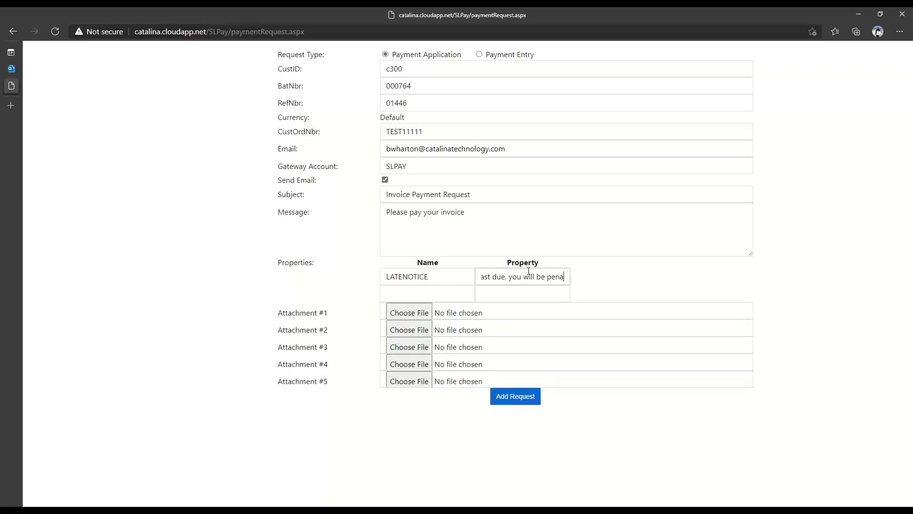
{"action": "key", "text": "Home"}
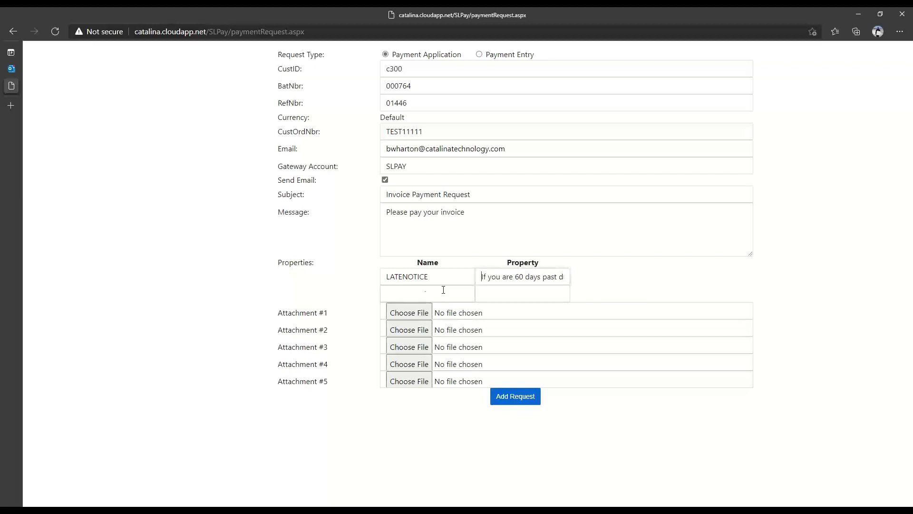
- Add a second property TEST2 with the value 'this is a test'
{"action": "left_click", "coordinate": [426, 294]}
{"action": "type", "text": "TEST2"}
{"action": "left_click", "coordinate": [684, 246]}
{"action": "left_click", "coordinate": [542, 292]}
{"action": "type", "text": "this is a tre"}
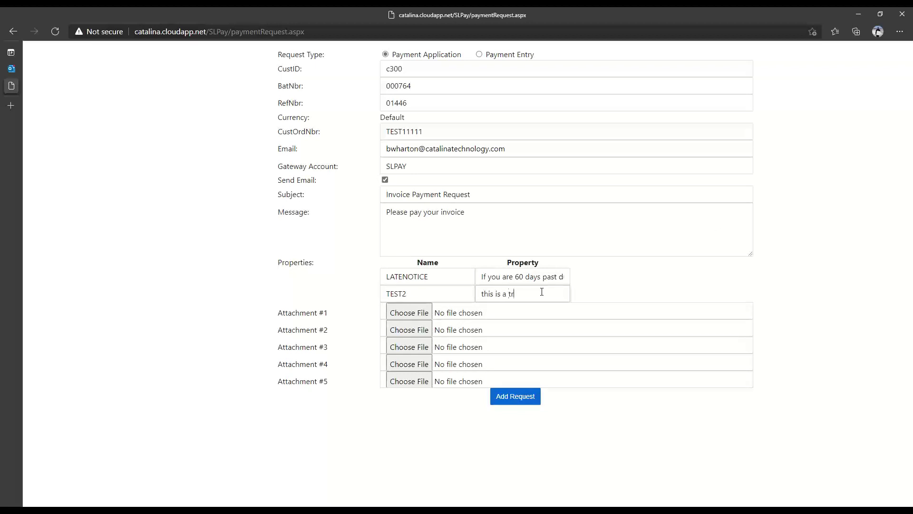
{"action": "key", "text": "BackSpace"}
{"action": "key", "text": "BackSpace"}
{"action": "type", "text": "est"}
{"action": "left_click", "coordinate": [880, 16]}
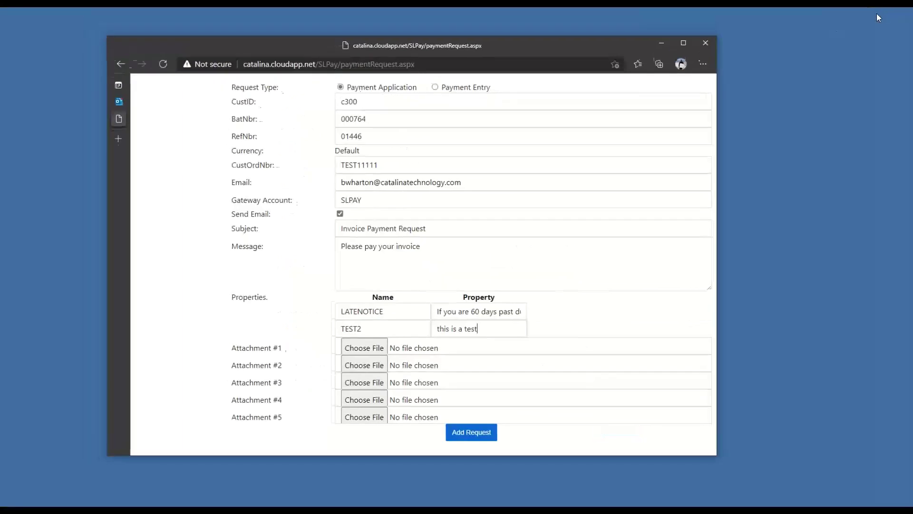
{"action": "left_click_drag", "start_coordinate": [609, 19], "coordinate": [625, 40]}
{"action": "left_click", "coordinate": [697, 41]}
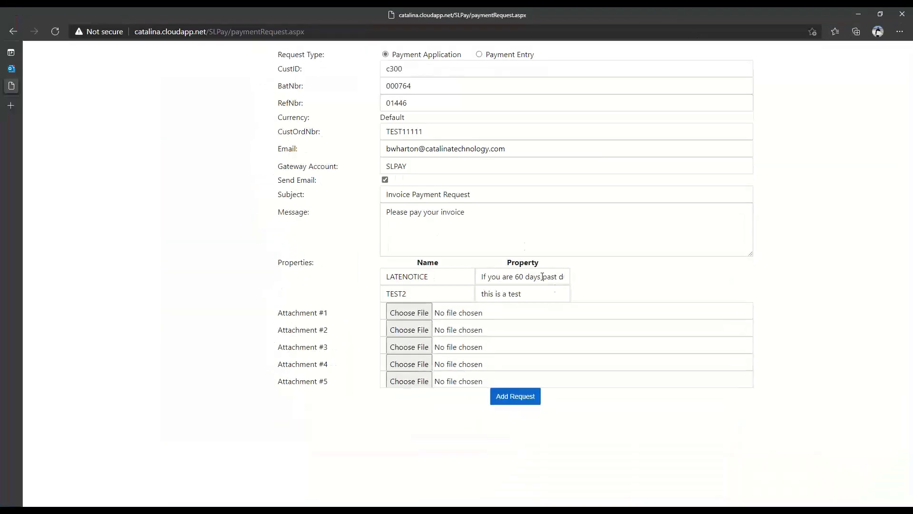
- Attach work-order.png from the Desktop as Attachment #1
{"action": "left_click", "coordinate": [412, 312]}
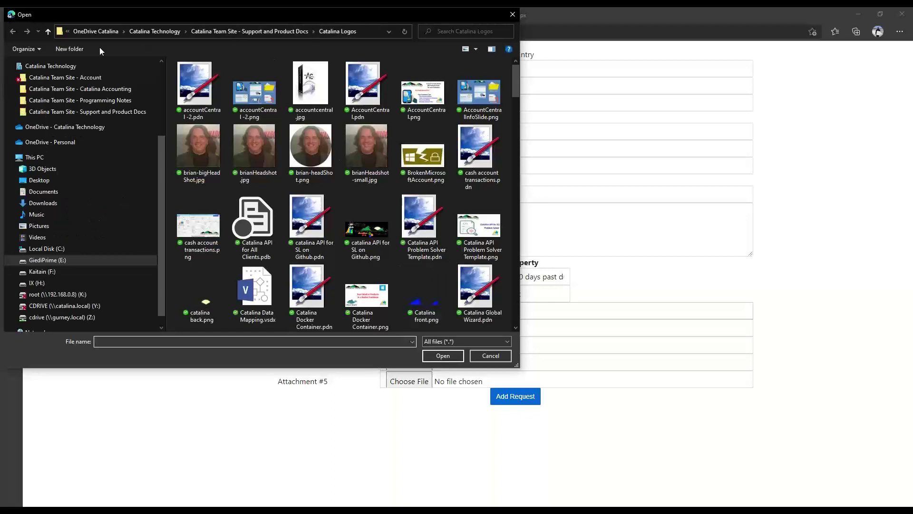
{"action": "scroll", "coordinate": [106, 147], "scroll_direction": "up", "scroll_amount": 3}
{"action": "left_click", "coordinate": [43, 82]}
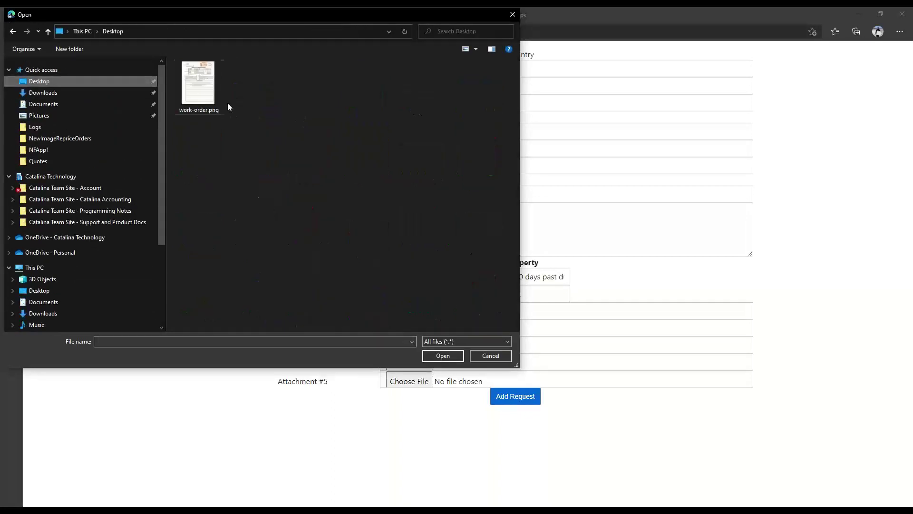
{"action": "double_click", "coordinate": [200, 88]}
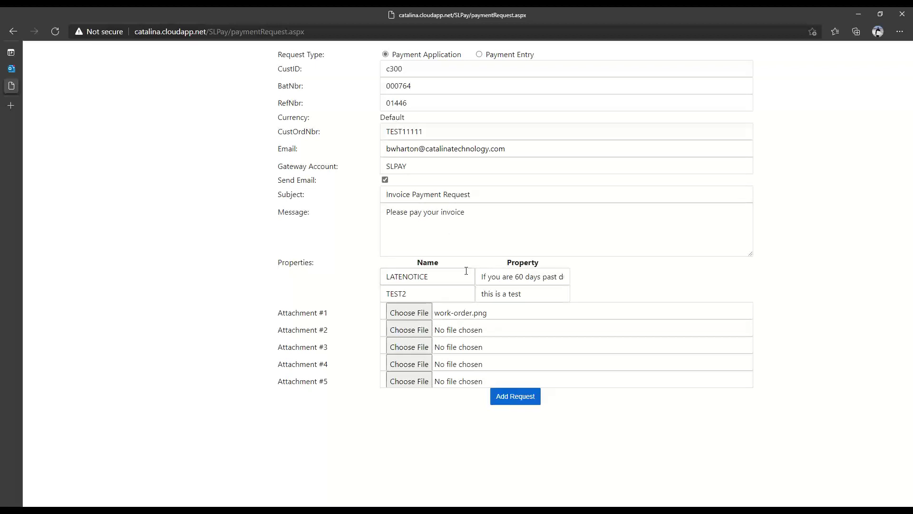
- Submit the request, dismiss the invalid-combination alert, and recheck batch 000764 and reference 01446
{"action": "left_click", "coordinate": [508, 399]}
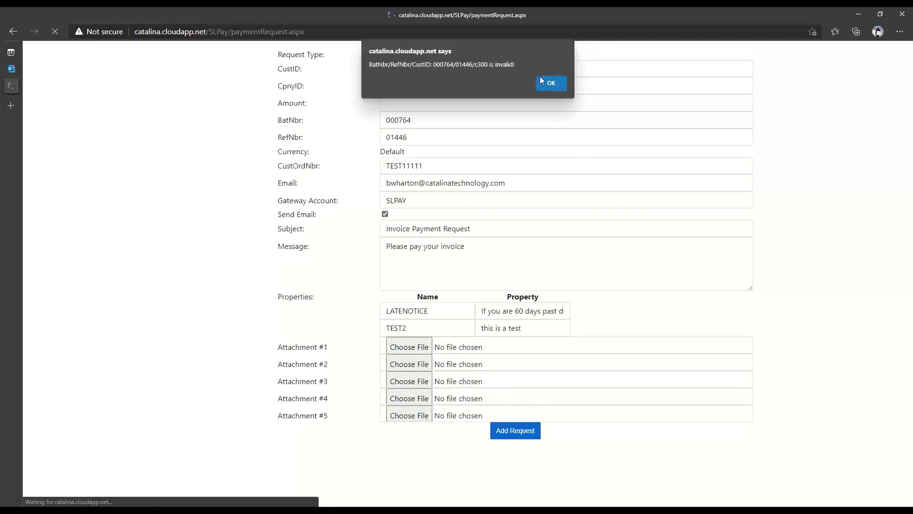
{"action": "left_click", "coordinate": [550, 84]}
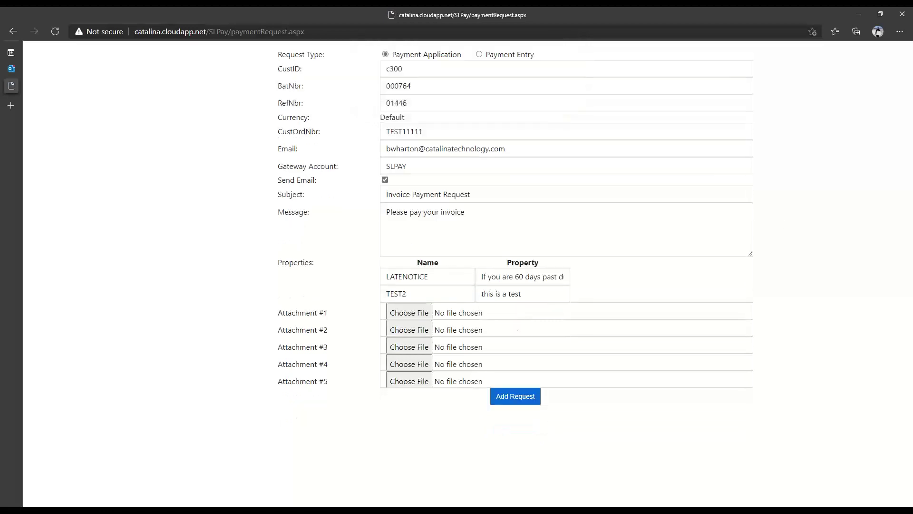
{"action": "double_click", "coordinate": [396, 87]}
{"action": "type", "text": "000764"}
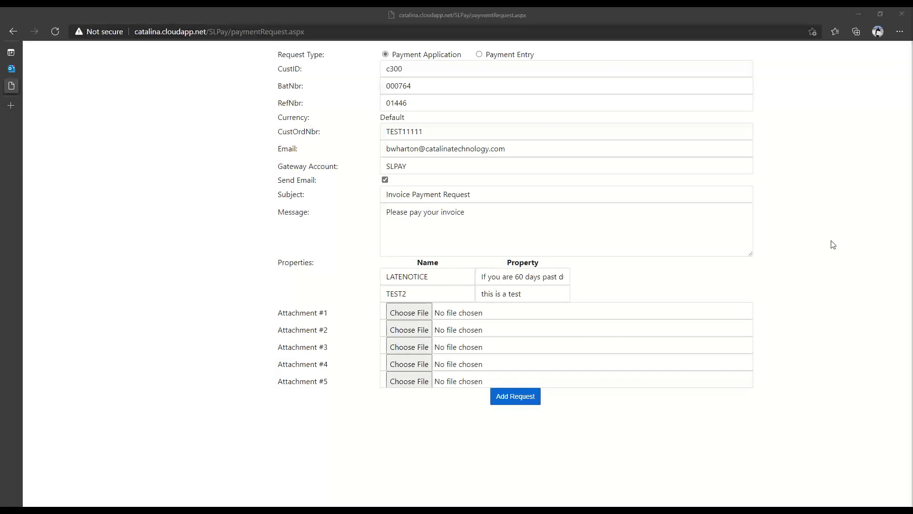
{"action": "double_click", "coordinate": [398, 104]}
{"action": "type", "text": "01446"}
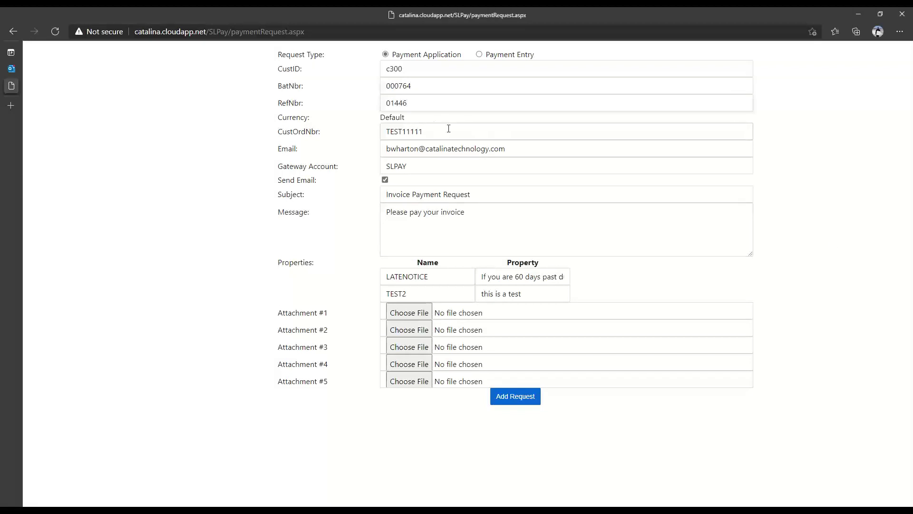
- Change the customer ID to CT0100 and resubmit the request
{"action": "left_click", "coordinate": [395, 69]}
{"action": "double_click", "coordinate": [394, 69]}
{"action": "type", "text": "C1091"}
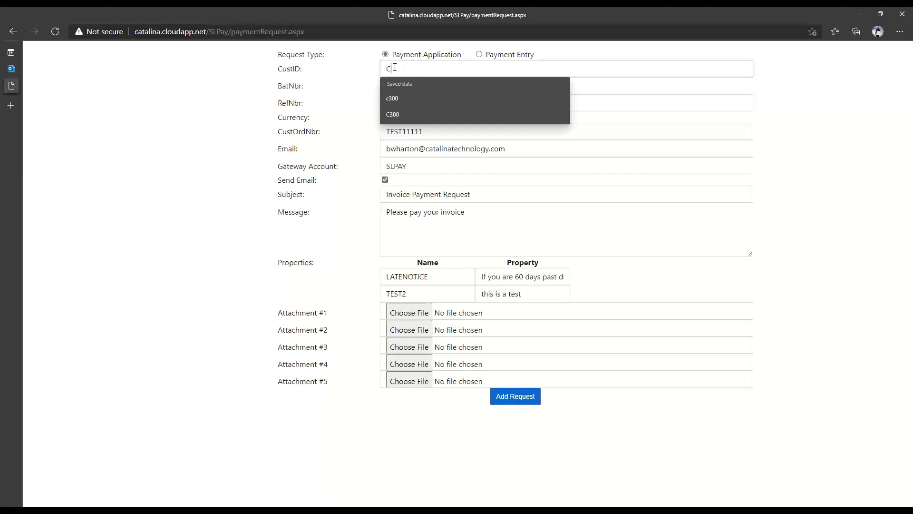
{"action": "key", "text": "BackSpace"}
{"action": "key", "text": "BackSpace"}
{"action": "type", "text": "100"}
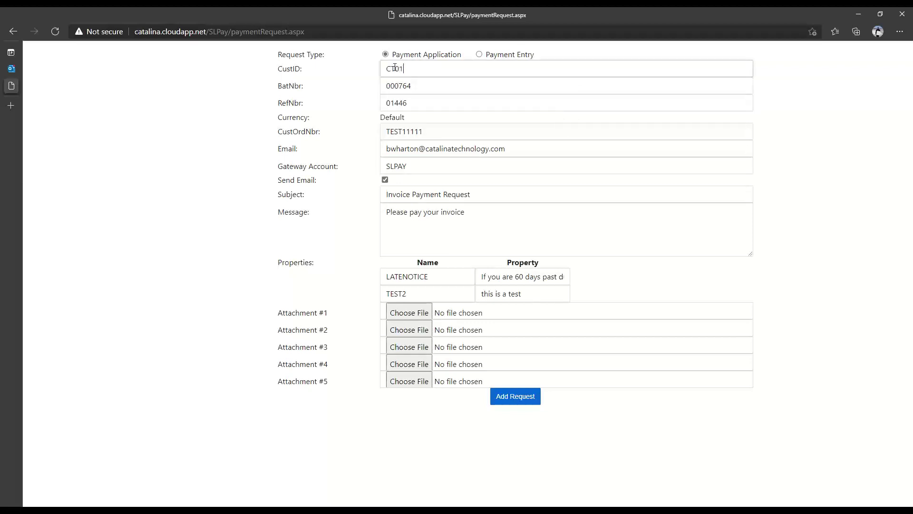
{"action": "left_click", "coordinate": [523, 396]}
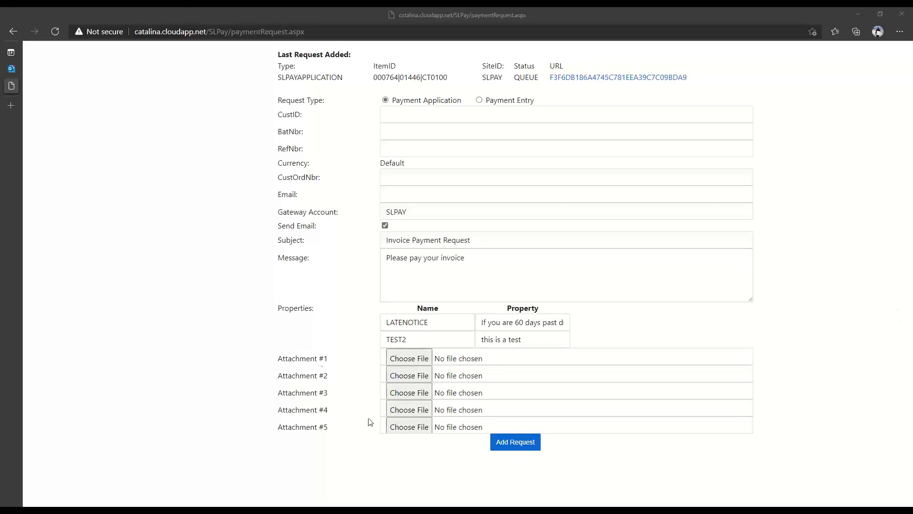
- Open the newest Invoice Payment Request email, review its penalty and message text, then launch invoice 01446's payment page
{"action": "left_click", "coordinate": [11, 69]}
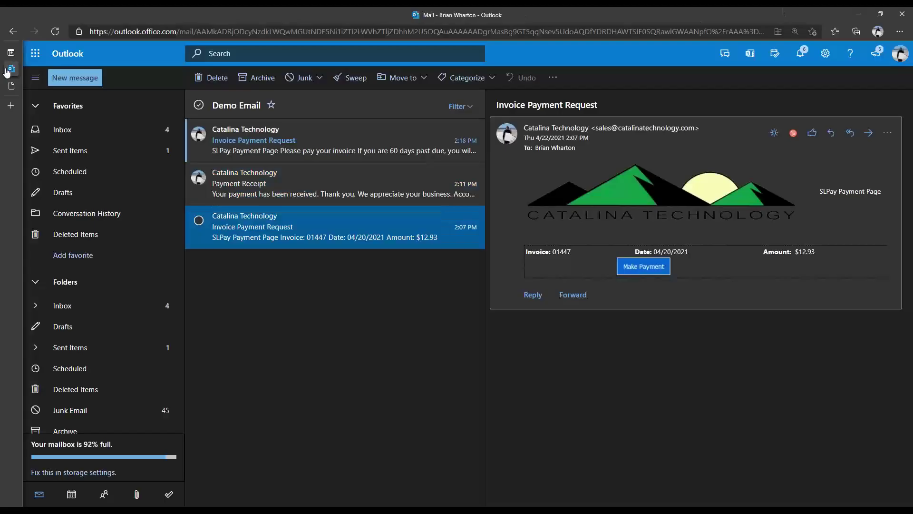
{"action": "left_click", "coordinate": [276, 137]}
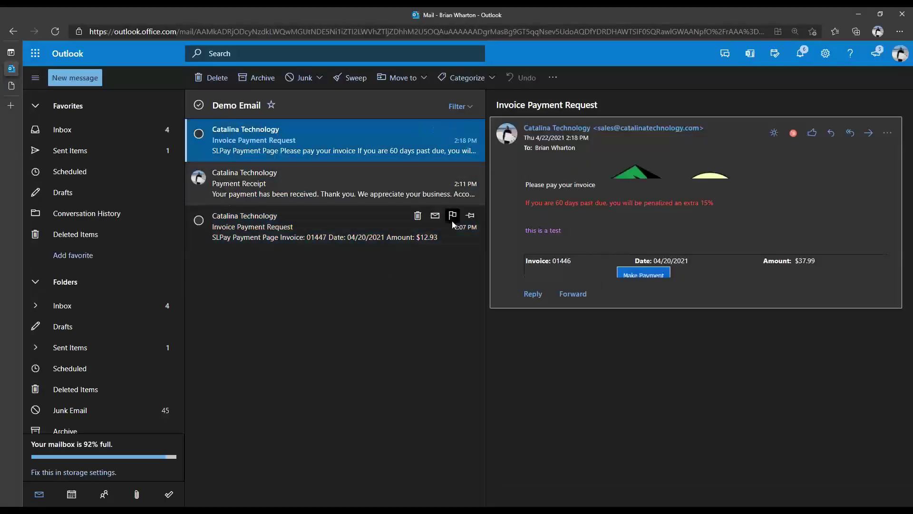
{"action": "left_click", "coordinate": [774, 133]}
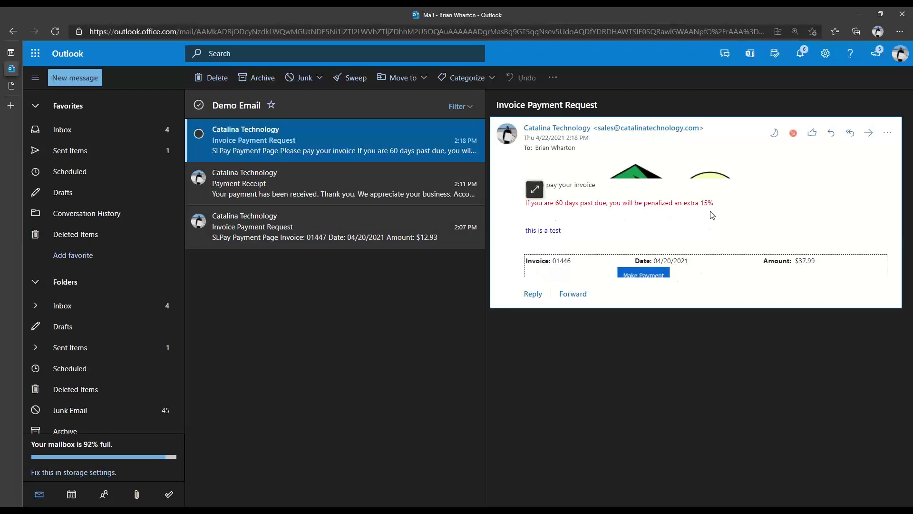
{"action": "left_click_drag", "start_coordinate": [719, 203], "coordinate": [528, 209]}
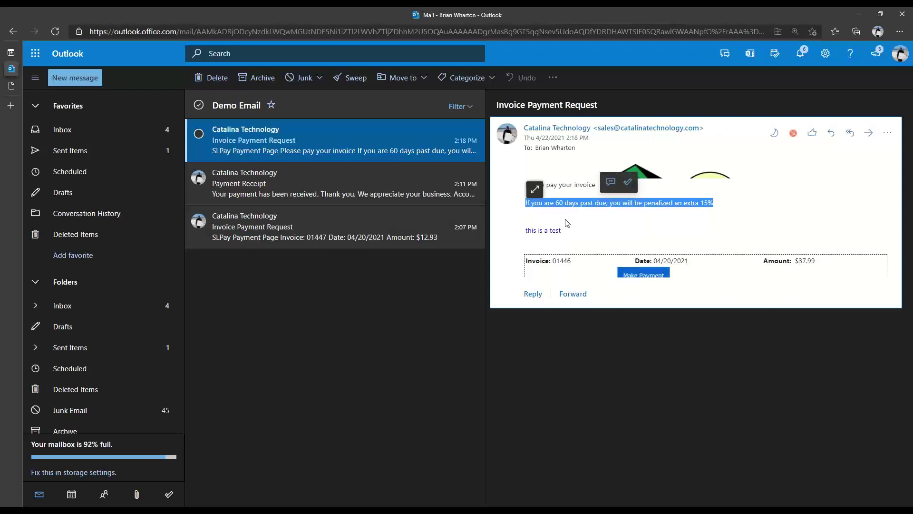
{"action": "left_click", "coordinate": [527, 204]}
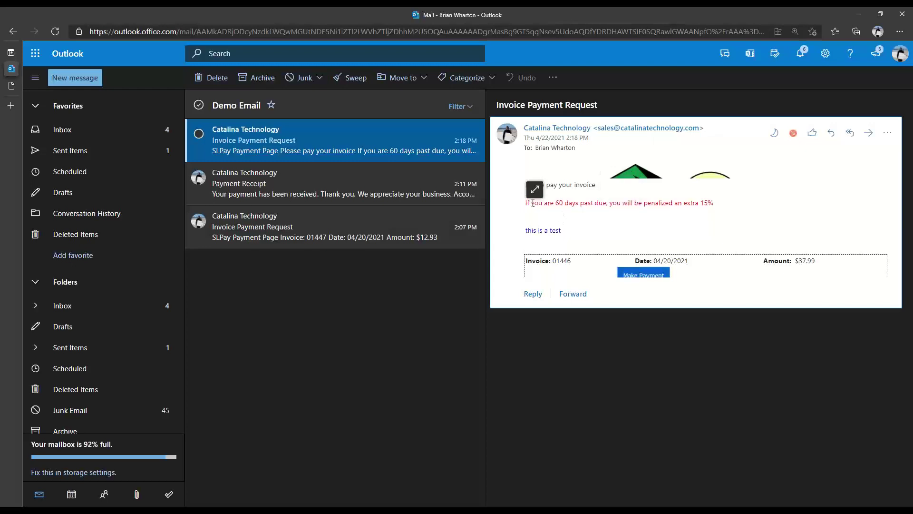
{"action": "left_click_drag", "start_coordinate": [527, 204], "coordinate": [712, 202]}
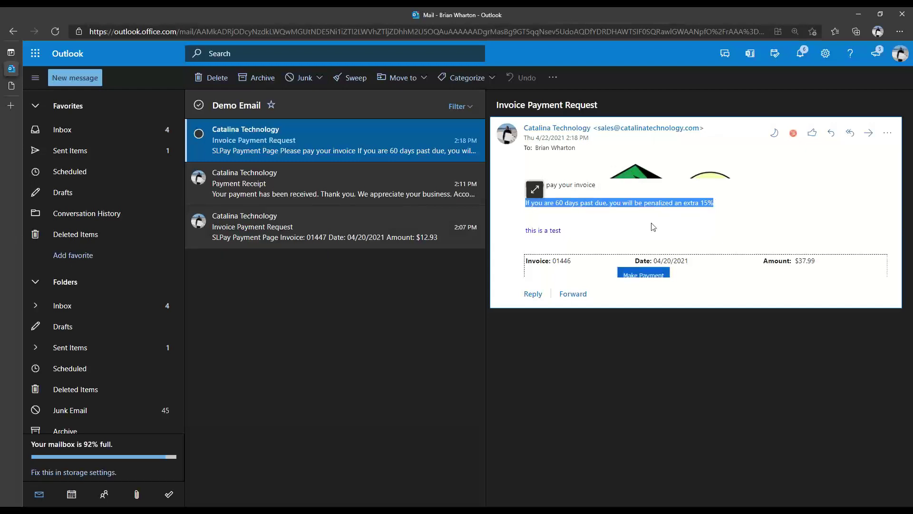
{"action": "triple_click", "coordinate": [571, 237]}
{"action": "left_click", "coordinate": [556, 237]}
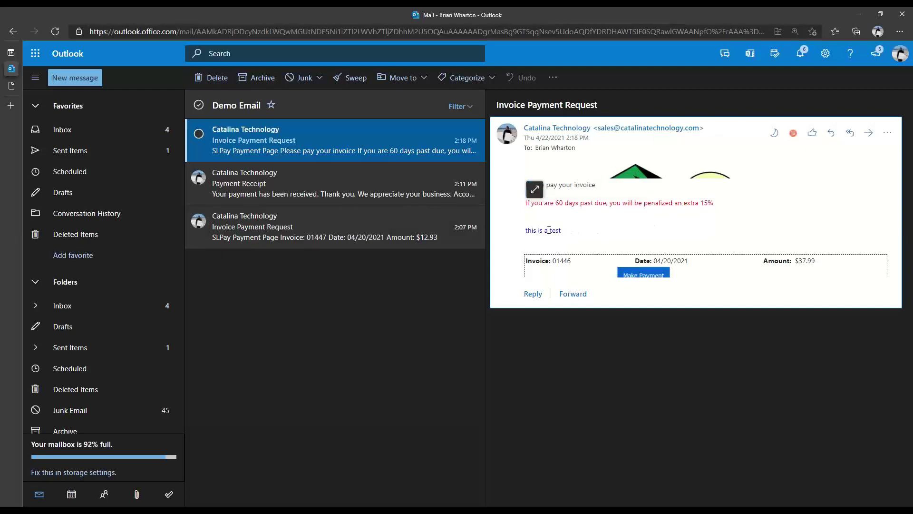
{"action": "left_click", "coordinate": [638, 273]}
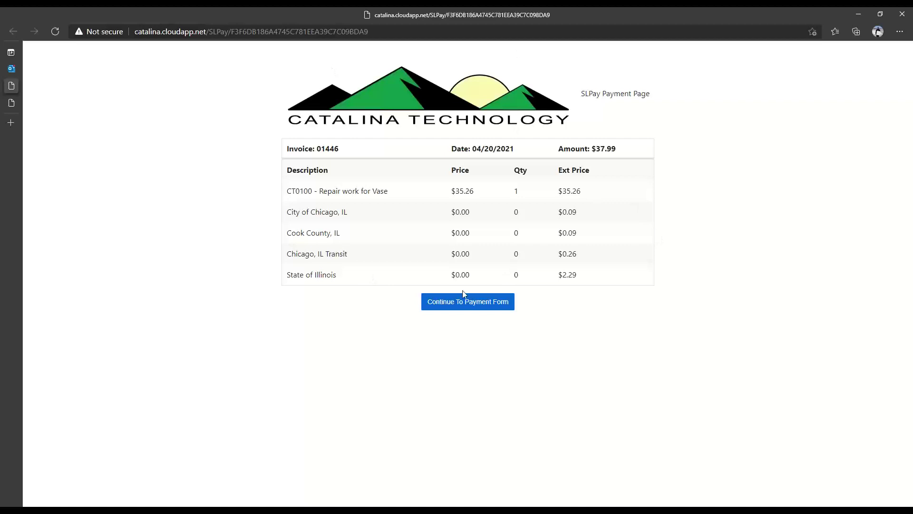
- Bring up the secure payment form for invoice 01446 and check the saved card in the Wallet list
{"action": "left_click", "coordinate": [453, 306]}
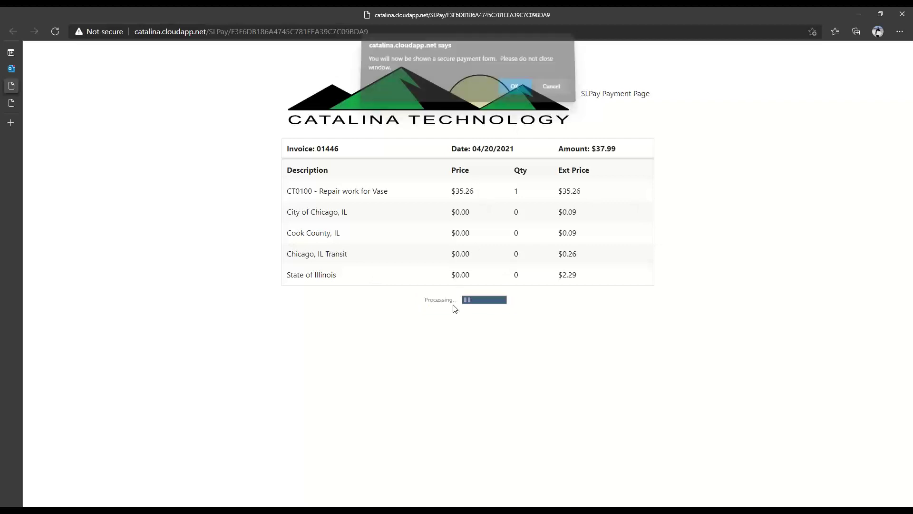
{"action": "left_click", "coordinate": [514, 91]}
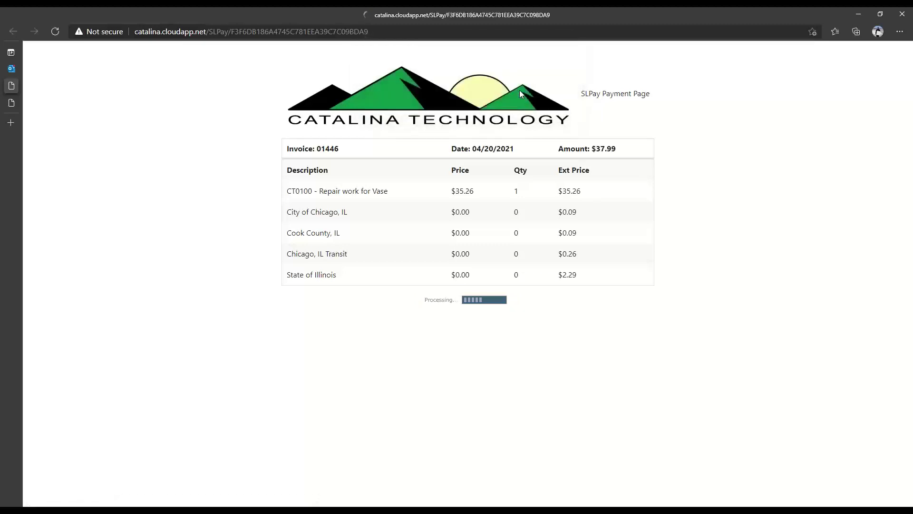
{"action": "scroll", "coordinate": [464, 137], "scroll_direction": "down", "scroll_amount": 5}
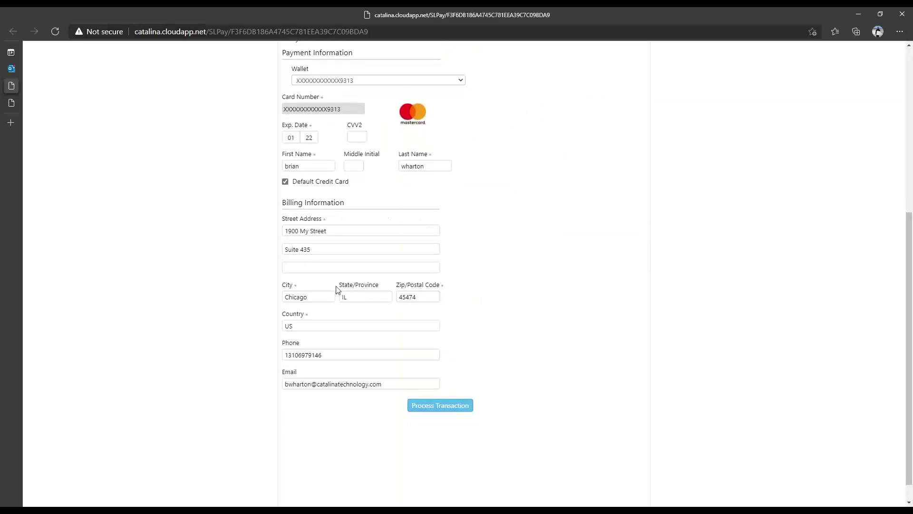
{"action": "scroll", "coordinate": [375, 228], "scroll_direction": "up", "scroll_amount": 1}
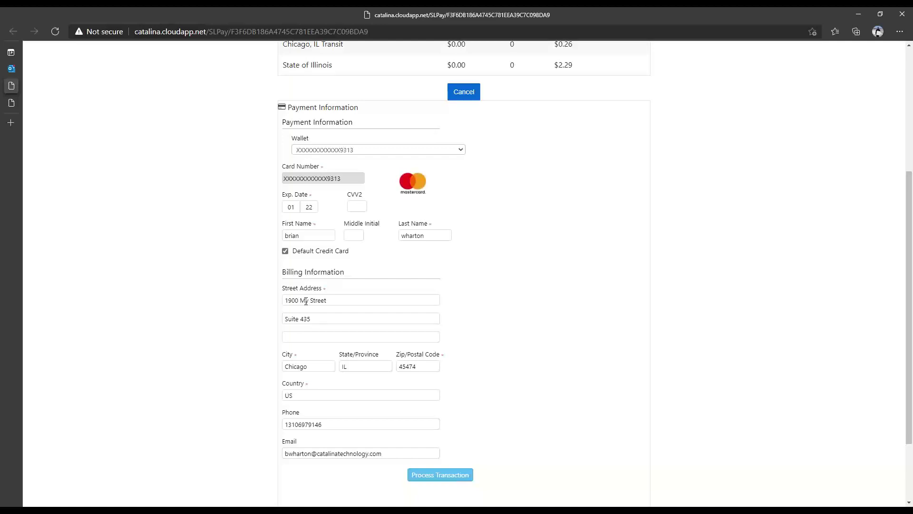
{"action": "left_click", "coordinate": [386, 151]}
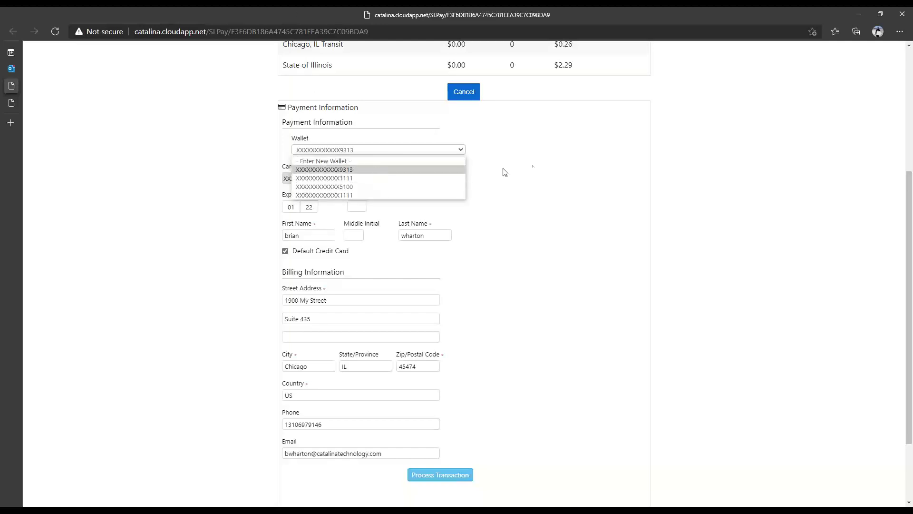
{"action": "left_click", "coordinate": [537, 169]}
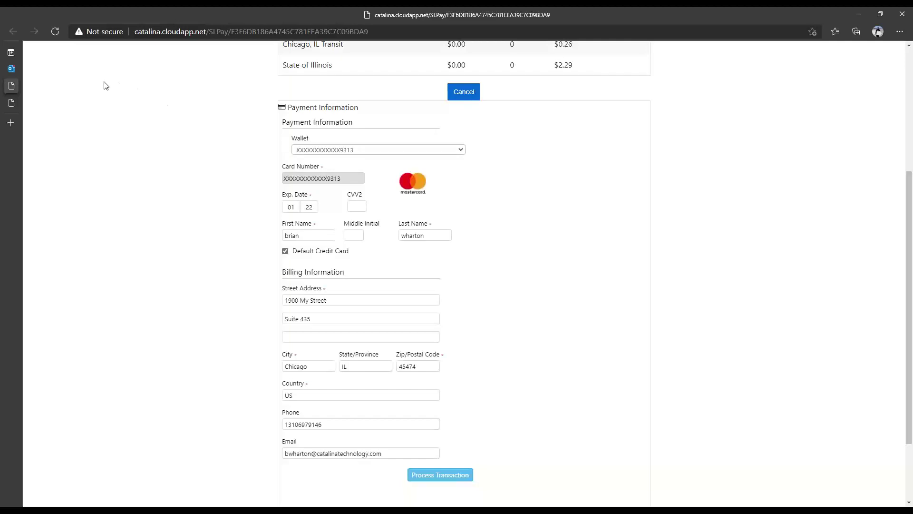
- Close the invoice payment tab and switch the SLPay request type to Payment Entry
{"action": "mouse_move", "coordinate": [14, 87]}
{"action": "left_click", "coordinate": [62, 68]}
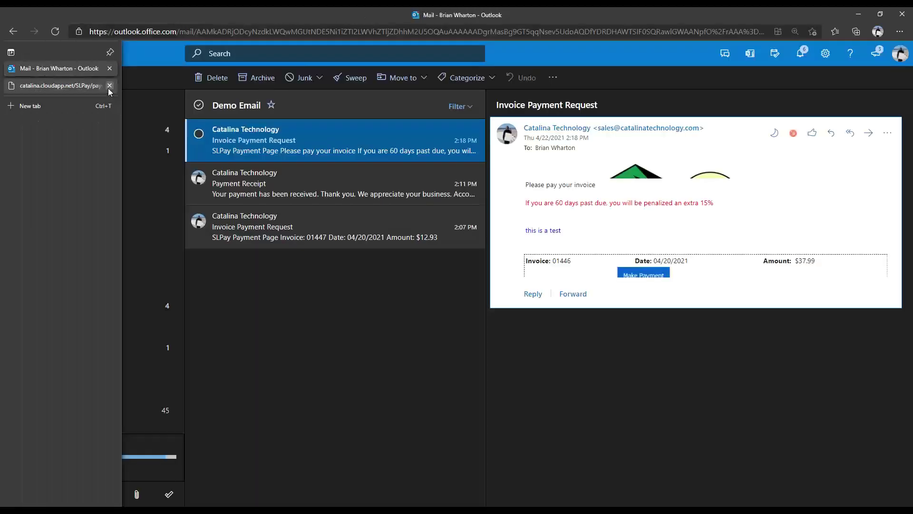
{"action": "left_click", "coordinate": [11, 84]}
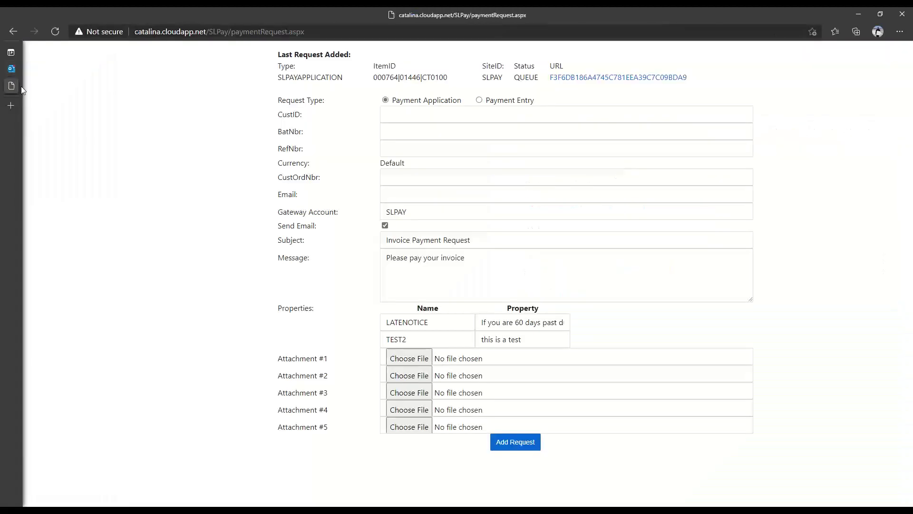
{"action": "left_click", "coordinate": [481, 101]}
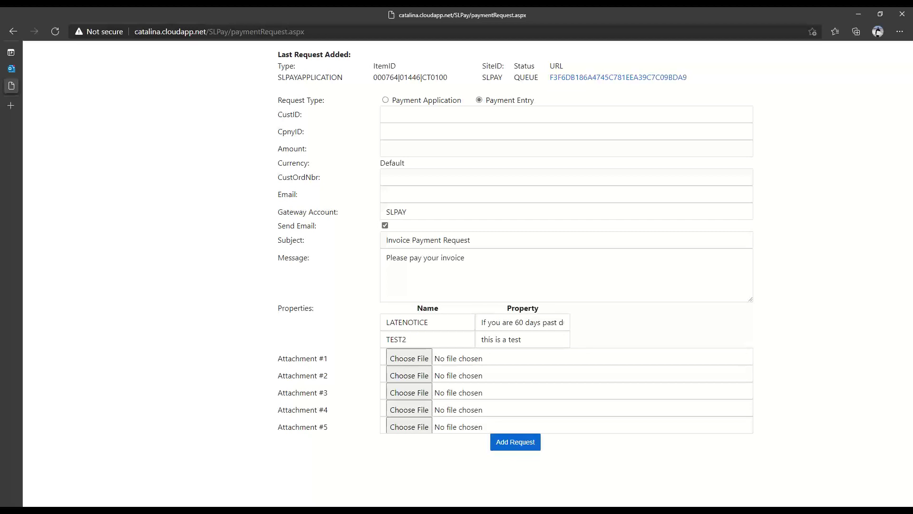
- Fill the customer ID from saved entries, company ID 0060 and amount 12.95
{"action": "key", "text": "alt+Tab"}
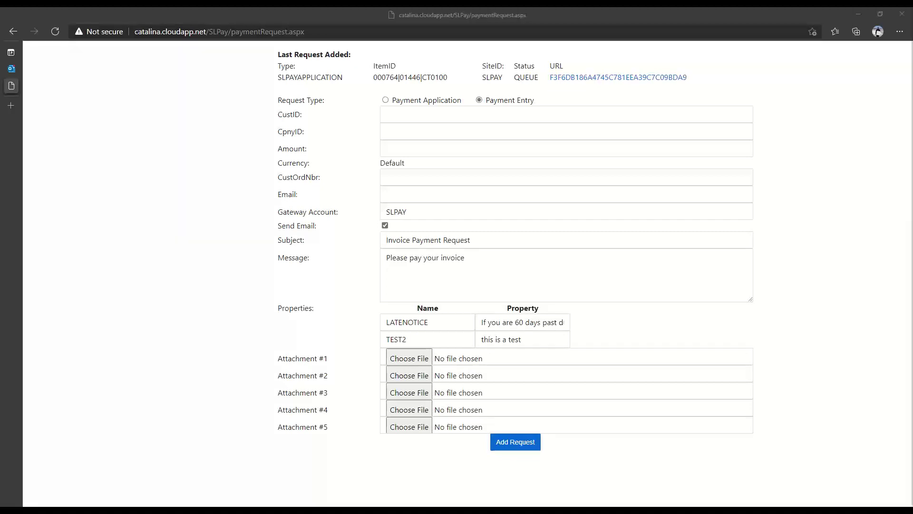
{"action": "left_click", "coordinate": [387, 116]}
{"action": "left_click", "coordinate": [561, 143]}
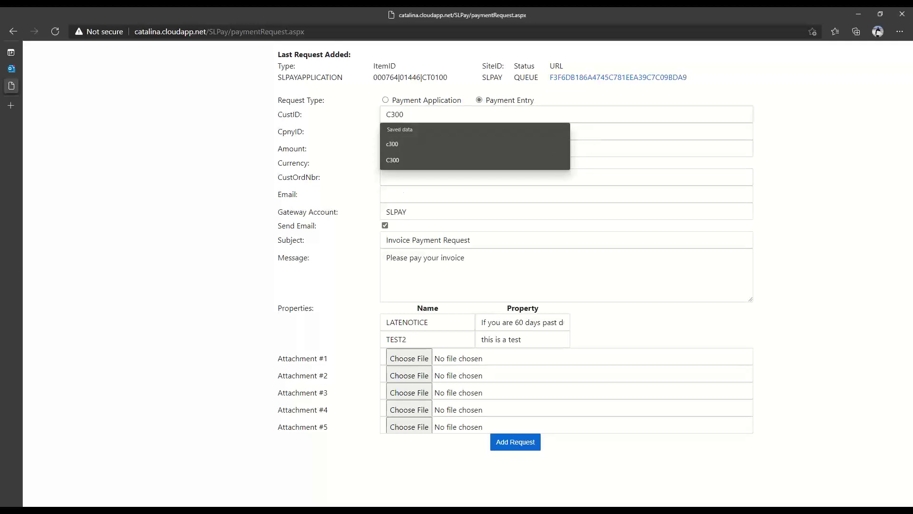
{"action": "key", "text": "alt+Tab"}
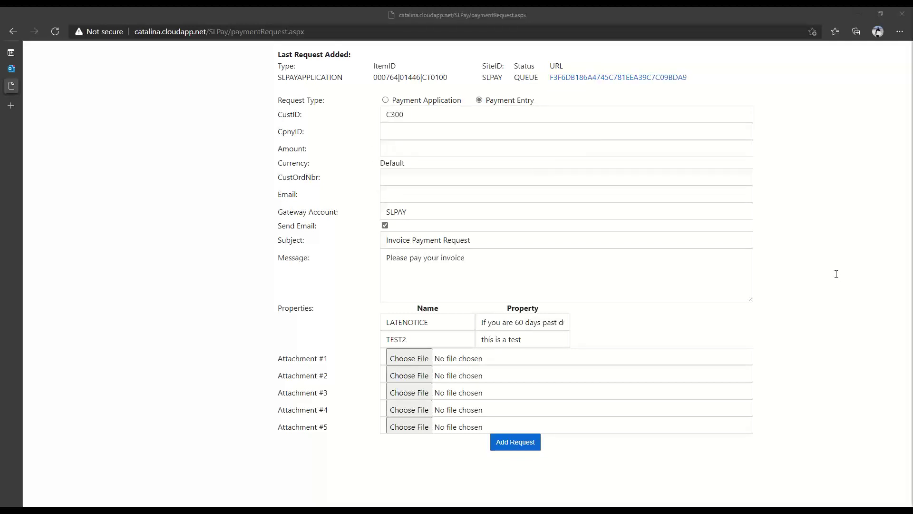
{"action": "left_click", "coordinate": [415, 125]}
{"action": "type", "text": "0060"}
{"action": "key", "text": "alt+Tab"}
{"action": "left_click", "coordinate": [433, 151]}
{"action": "type", "text": "12.95"}
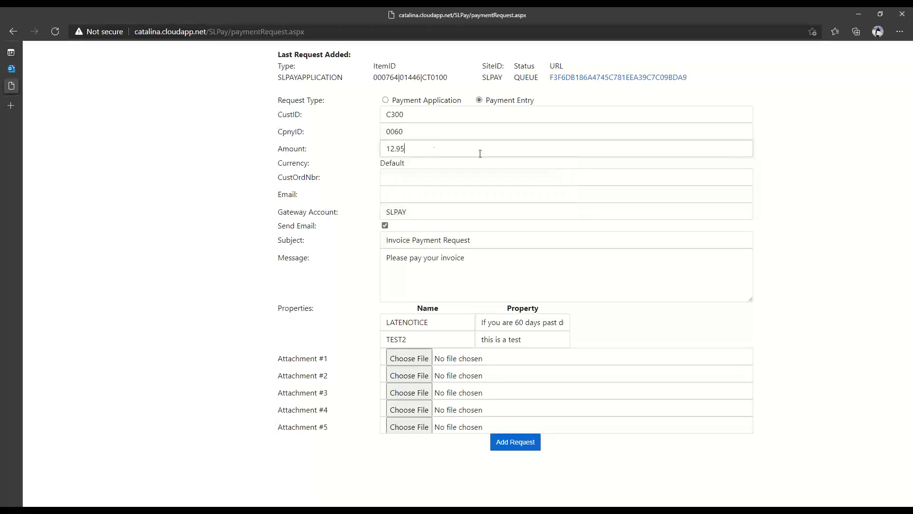
- Enter order number TEST1234 and the customer's saved e-mail address
{"action": "key", "text": "alt+Tab"}
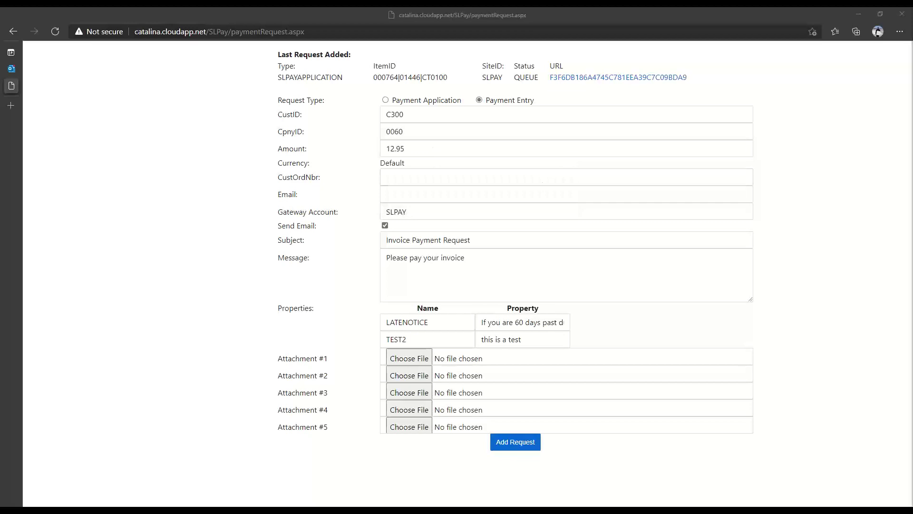
{"action": "left_click", "coordinate": [430, 179]}
{"action": "type", "text": "TEST1234"}
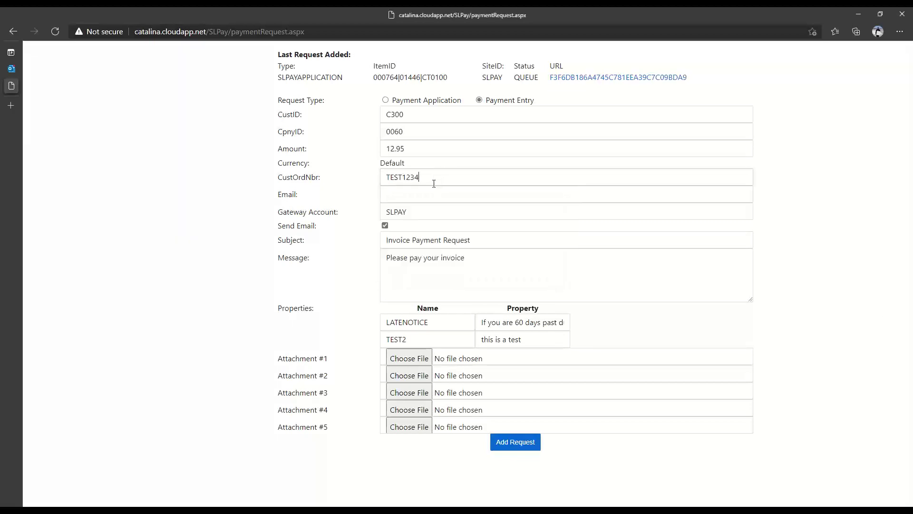
{"action": "left_click", "coordinate": [420, 198]}
{"action": "left_click", "coordinate": [433, 224]}
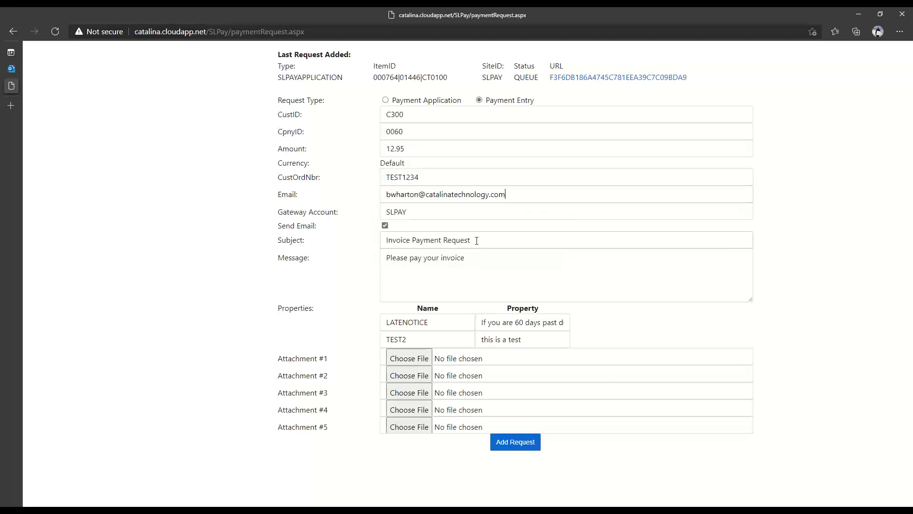
- Set subject 'Please pay deposit on service order' and message 'this is for the service work we are doing.'
{"action": "left_click_drag", "start_coordinate": [480, 240], "coordinate": [358, 245]}
{"action": "key", "text": "BackSpace"}
{"action": "left_click", "coordinate": [434, 235]}
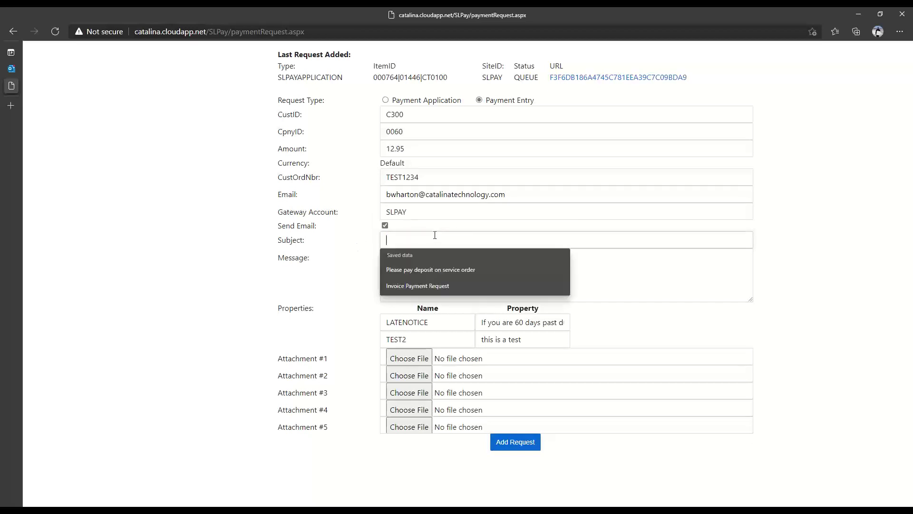
{"action": "left_click", "coordinate": [454, 270]}
{"action": "left_click", "coordinate": [477, 264]}
{"action": "key", "text": "ctrl+a"}
{"action": "type", "text": "this"}
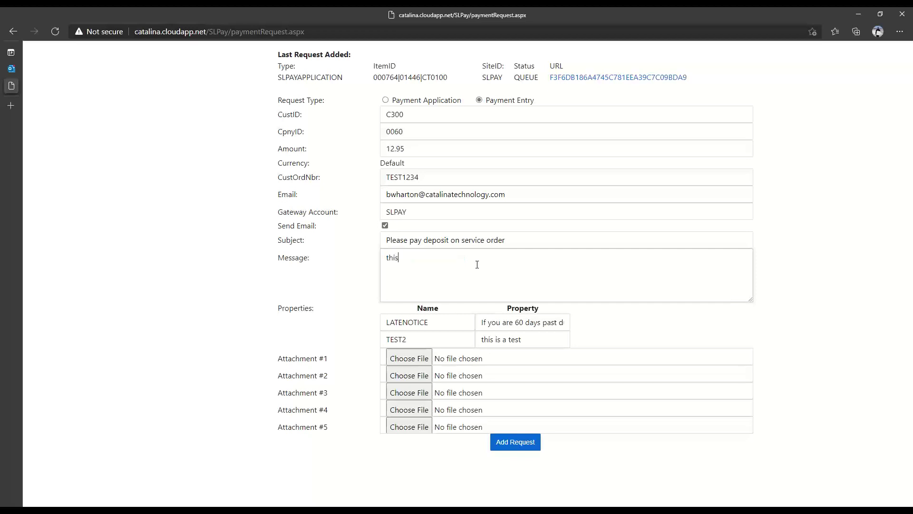
{"action": "type", "text": " is for the service work we are doing."}
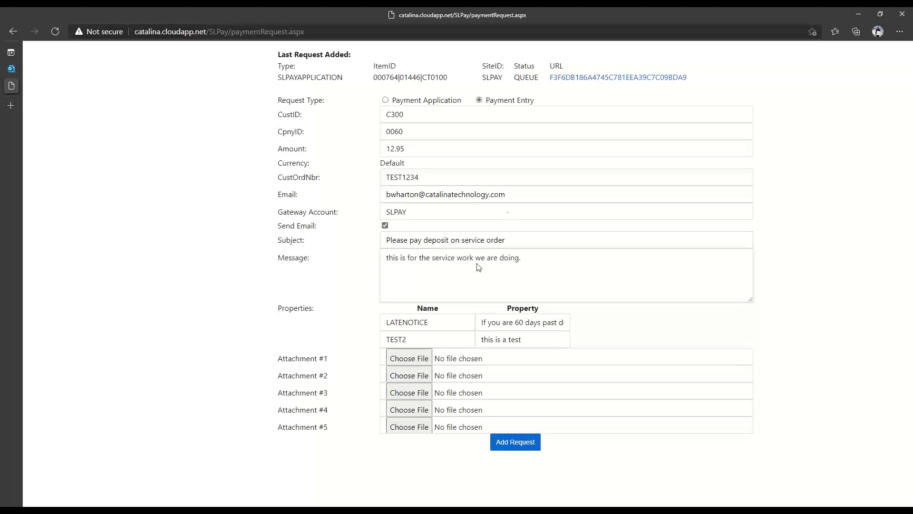
- Add the Payment Entry request, dismissing the invalid customer ID alert
{"action": "left_click", "coordinate": [518, 442]}
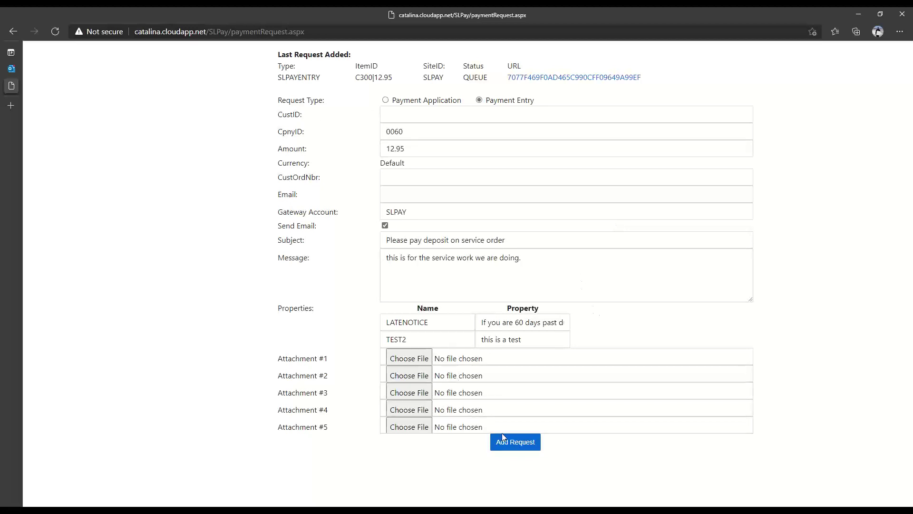
{"action": "left_click", "coordinate": [508, 443]}
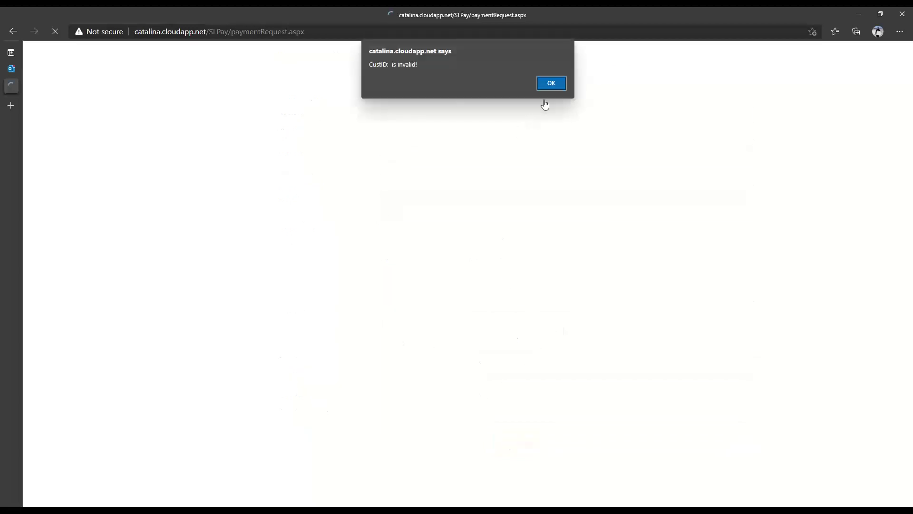
{"action": "left_click", "coordinate": [553, 86]}
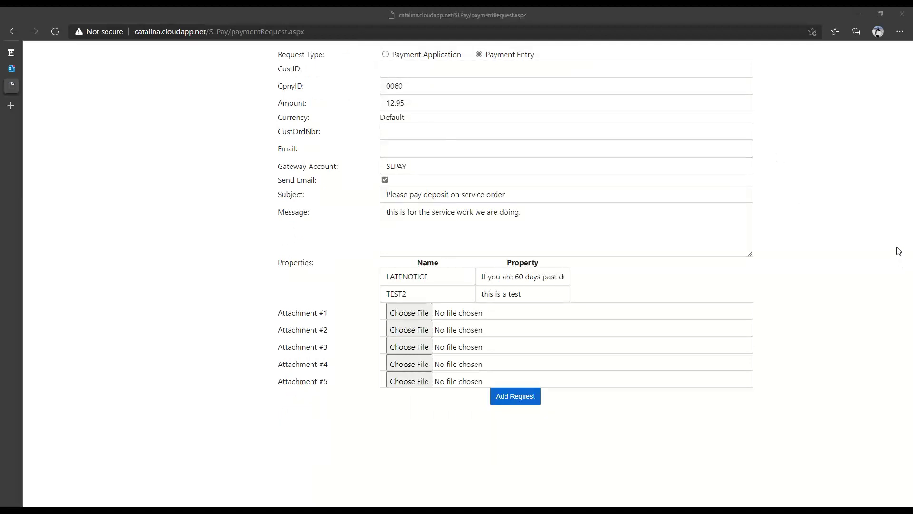
- Open the new $12.95 deposit request email in Outlook and its payment page
{"action": "left_click", "coordinate": [12, 68]}
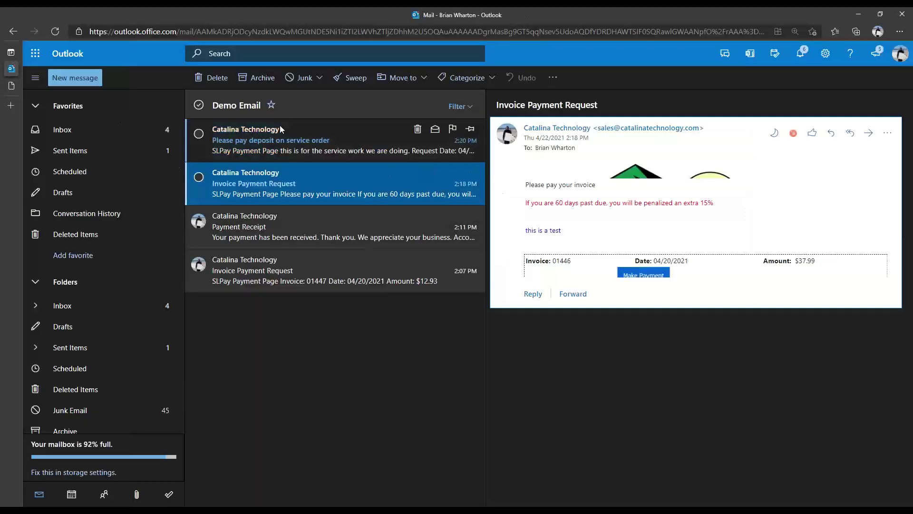
{"action": "left_click", "coordinate": [268, 144]}
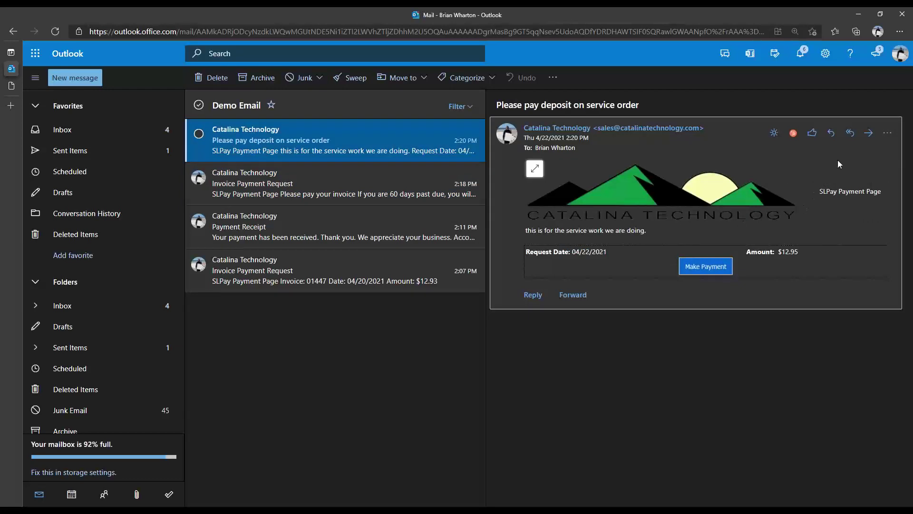
{"action": "left_click", "coordinate": [701, 270]}
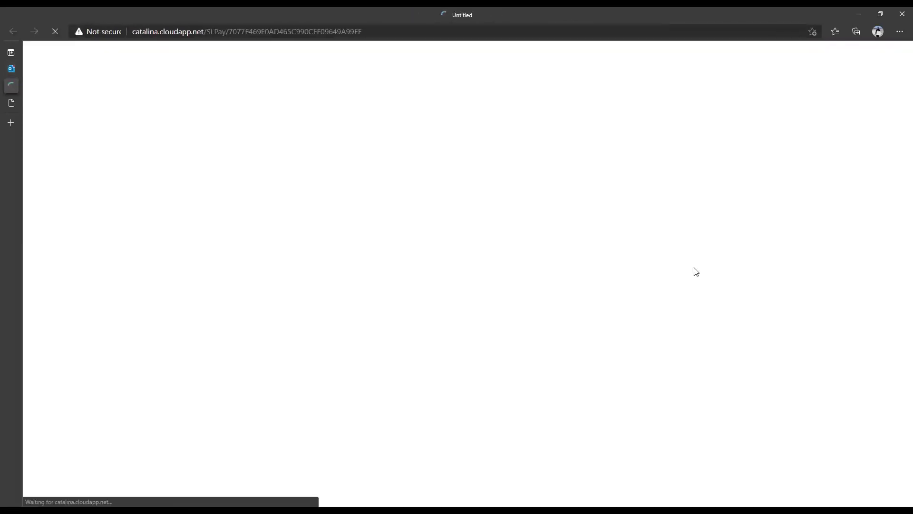
- Pay the $12.95 request with the saved Visa card, entering the card security code
{"action": "left_click", "coordinate": [444, 182]}
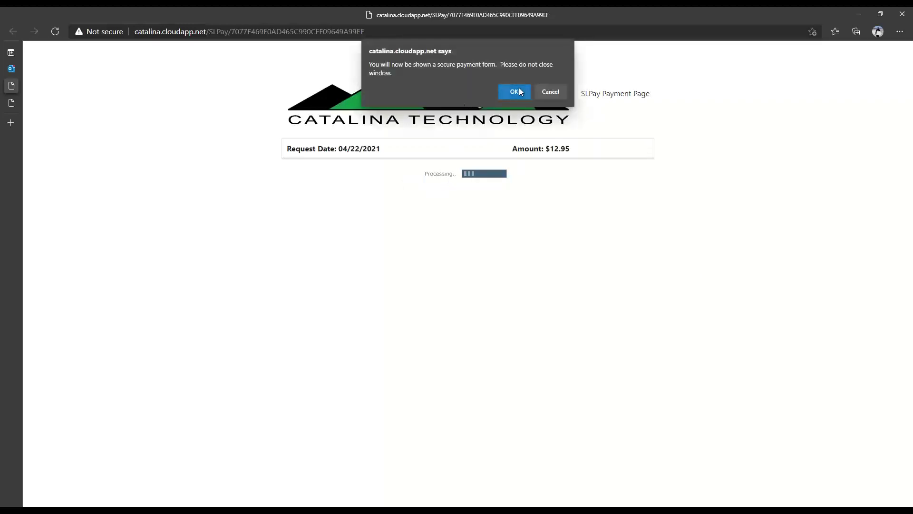
{"action": "left_click", "coordinate": [519, 92]}
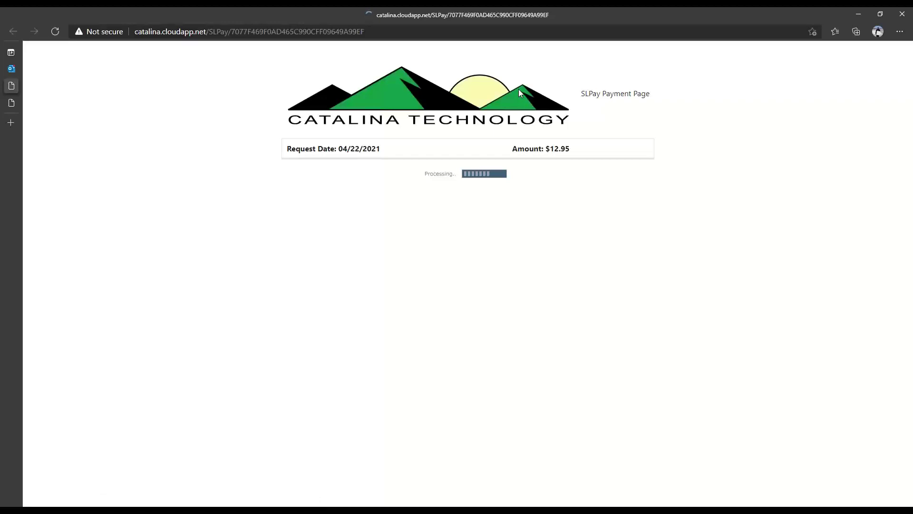
{"action": "left_click", "coordinate": [358, 233]}
{"action": "left_click", "coordinate": [341, 250]}
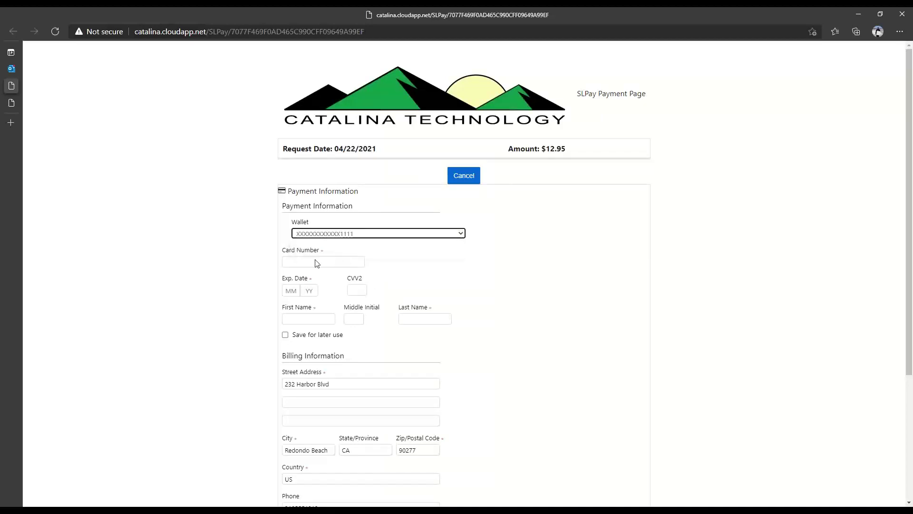
{"action": "scroll", "coordinate": [541, 283], "scroll_direction": "down", "scroll_amount": 3}
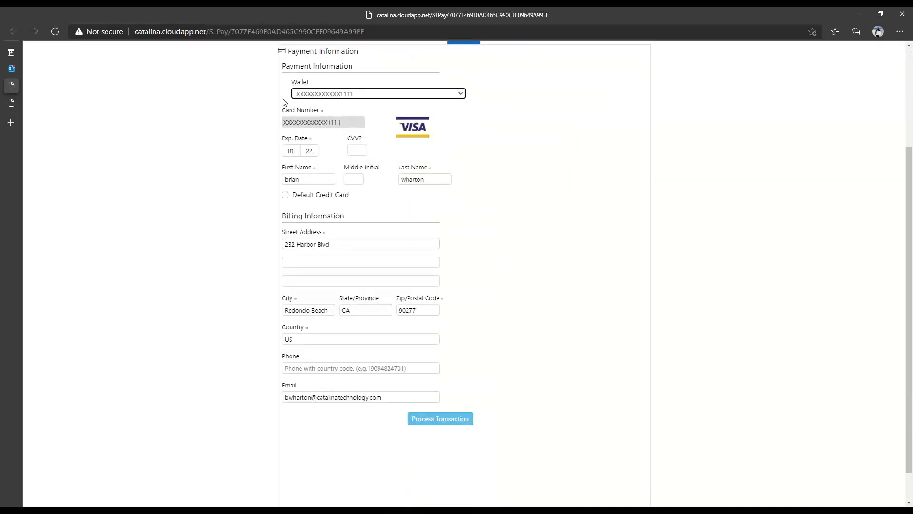
{"action": "left_click", "coordinate": [354, 149]}
{"action": "type", "text": "123"}
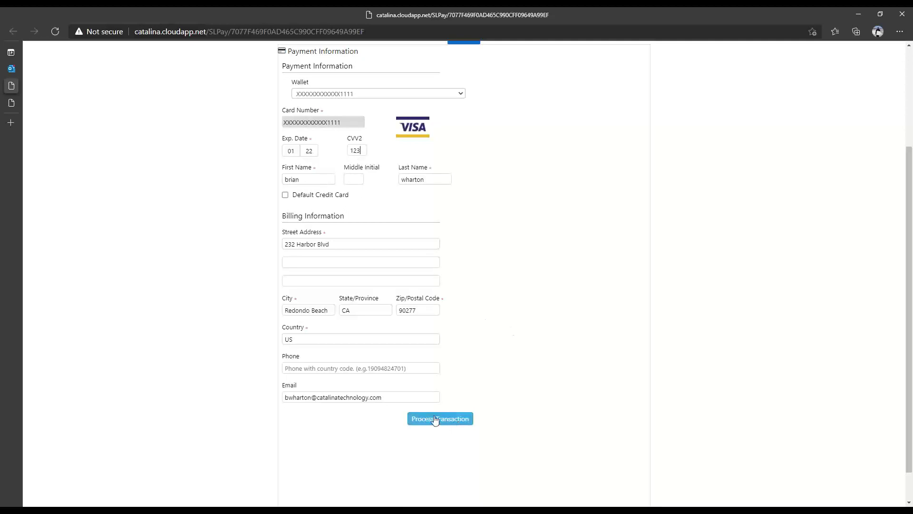
{"action": "left_click", "coordinate": [436, 420]}
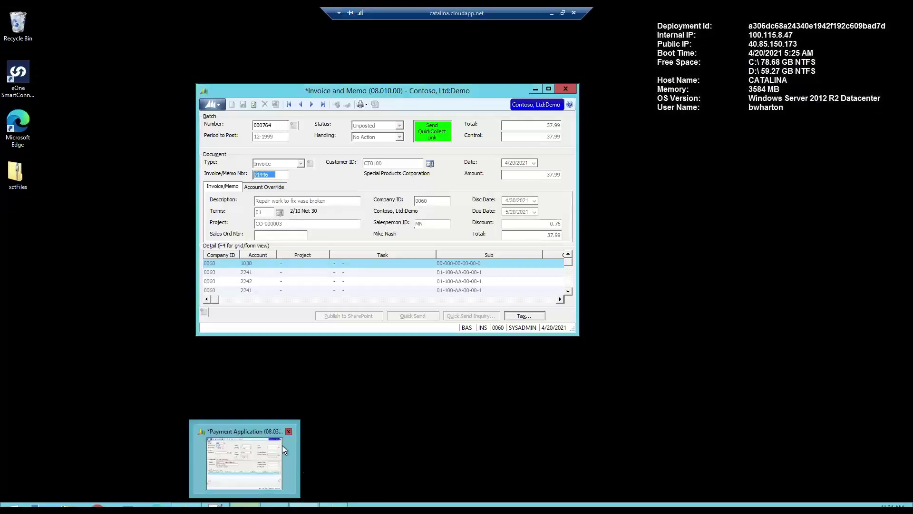
- Minimize Invoice and Memo, then load batch 000771 into Payment Entry via the F3 batch list
{"action": "left_click", "coordinate": [539, 88]}
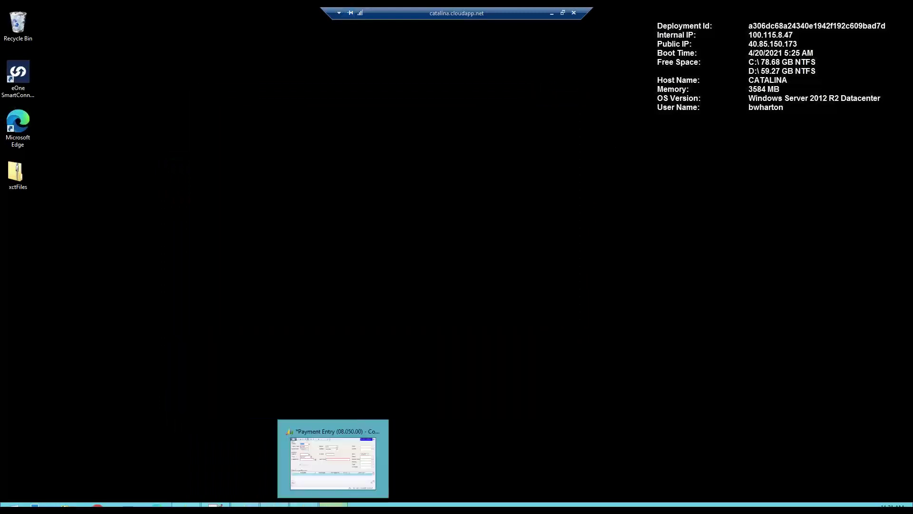
{"action": "left_click", "coordinate": [333, 504]}
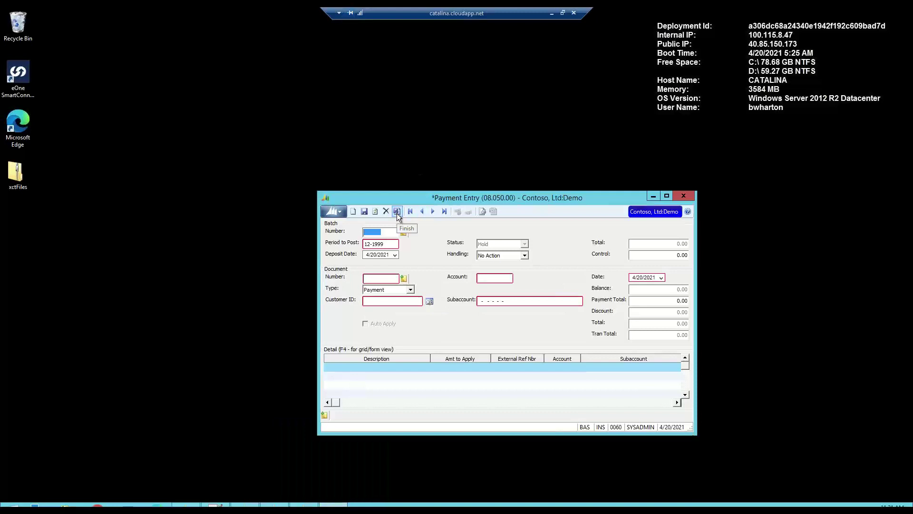
{"action": "key", "text": "F3"}
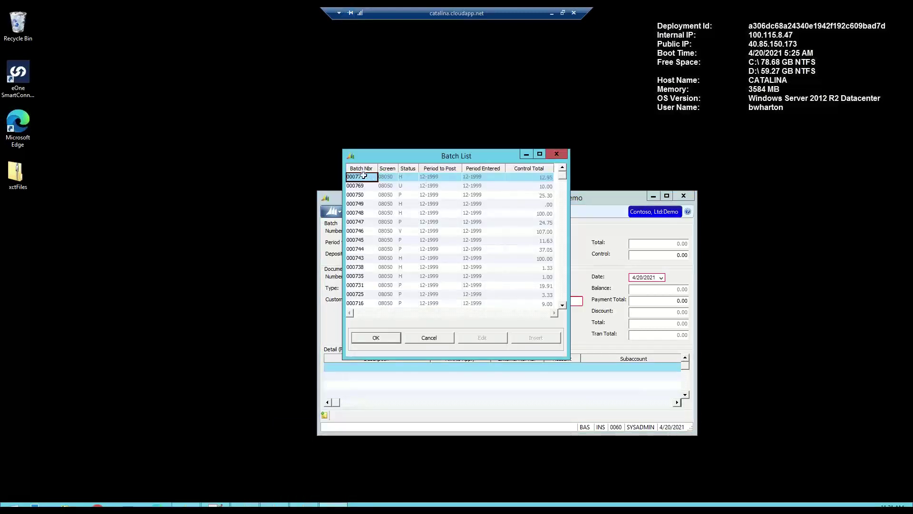
{"action": "double_click", "coordinate": [363, 176]}
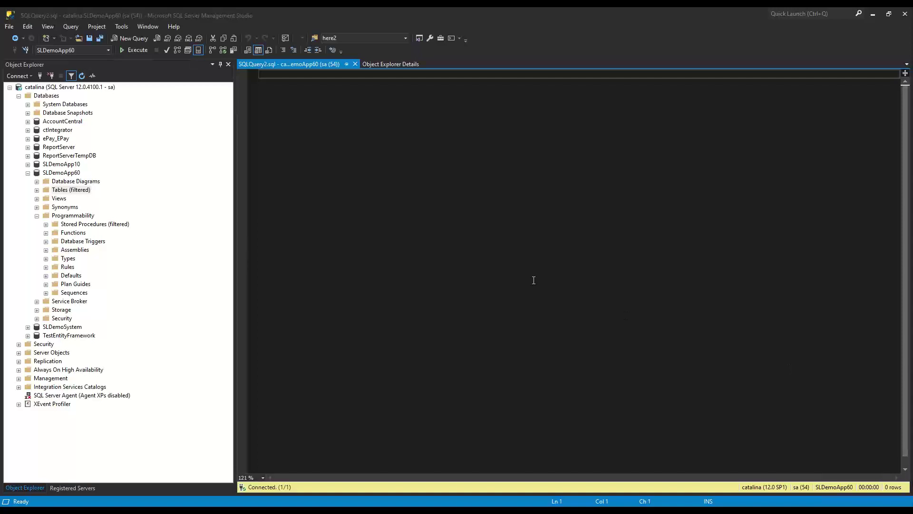
- Paste the xct_spSLAddInvoicePaymentRequest call and fill batch 000768, customer C300 and the recipient e-mail
{"action": "type", "text": "xct_spSLPaddInvoicePaymentRequest @batNbr='', @refNbr='', @custID='', @PAYMENTEMAILLIST=''"}
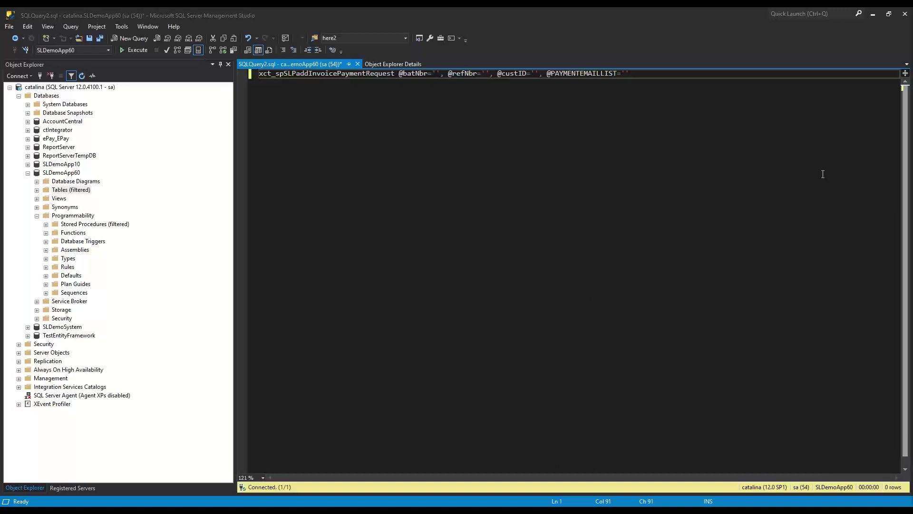
{"action": "left_click", "coordinate": [438, 73]}
{"action": "type", "text": "000768"}
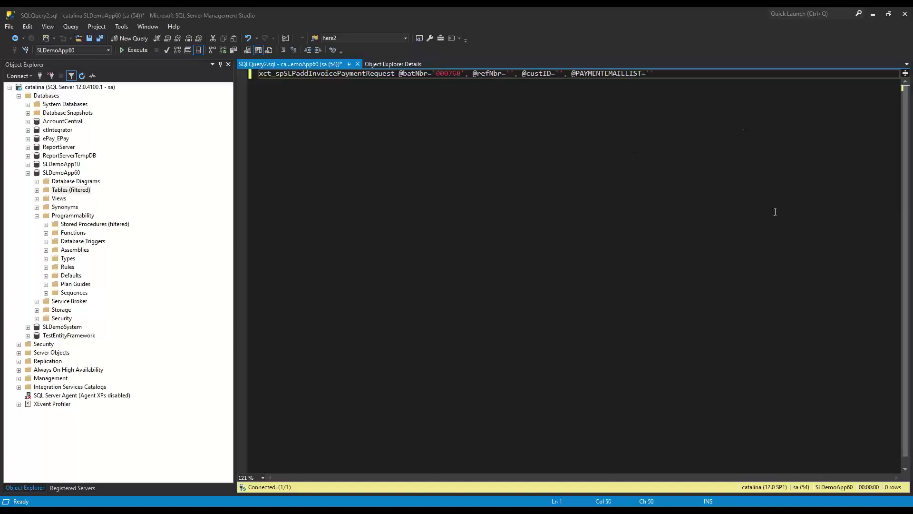
{"action": "left_click", "coordinate": [510, 72]}
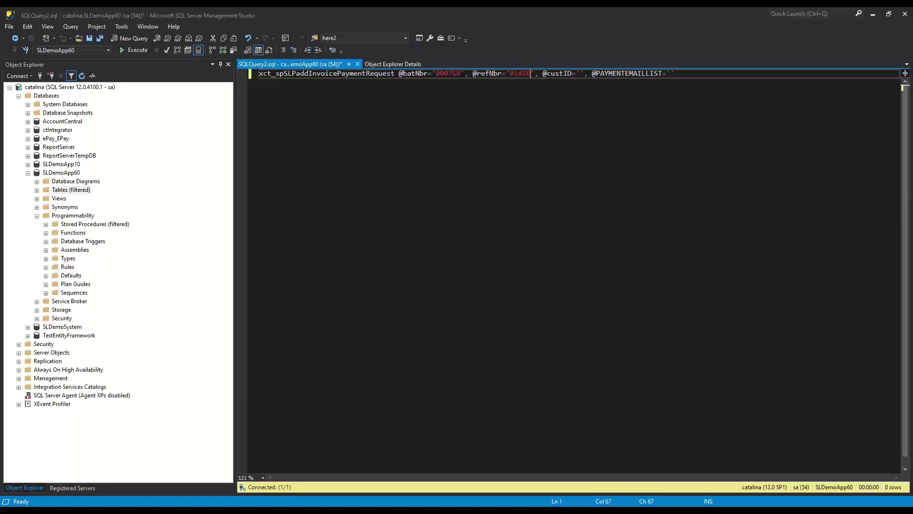
{"action": "type", "text": "C300"}
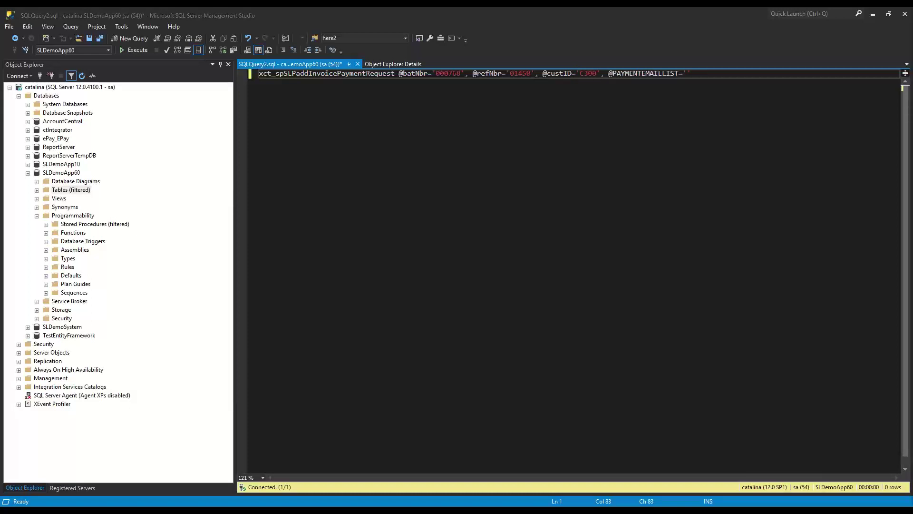
{"action": "left_click", "coordinate": [688, 75]}
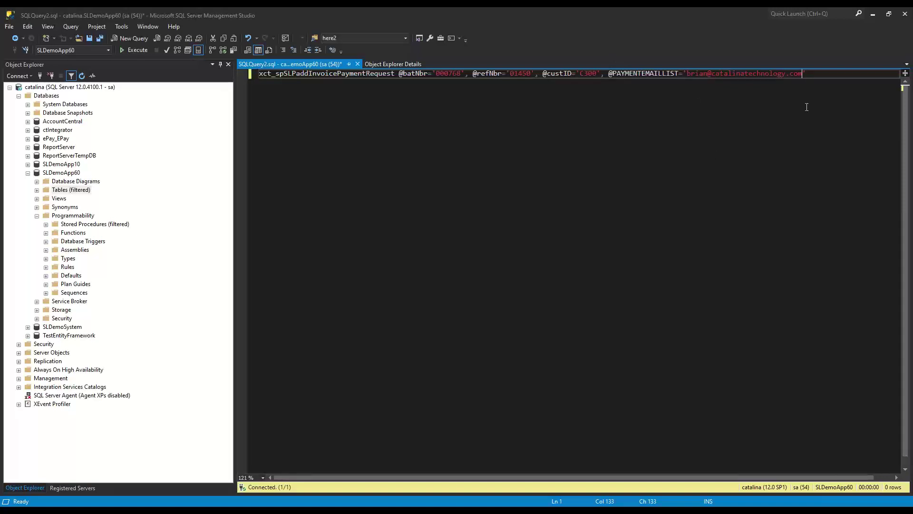
- Execute the stored-procedure call with F5 so it completes successfully
{"action": "left_click", "coordinate": [827, 77]}
{"action": "key", "text": "Left"}
{"action": "key", "text": "Left"}
{"action": "key", "text": "Left"}
{"action": "key", "text": "F5"}
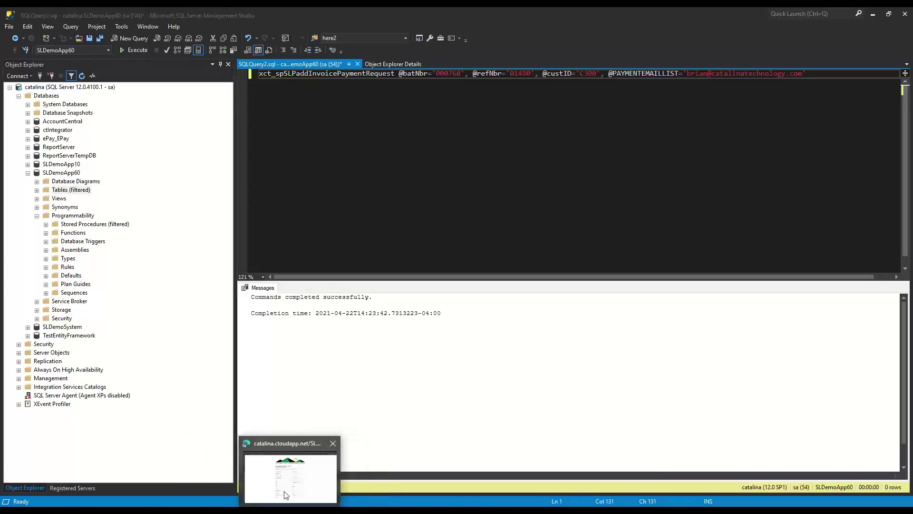
{"action": "left_click", "coordinate": [278, 481]}
- Review the $12.95 C300 Payment Receipt email, then replace the SSMS query with the fuller multi-line request
{"action": "left_click", "coordinate": [12, 68]}
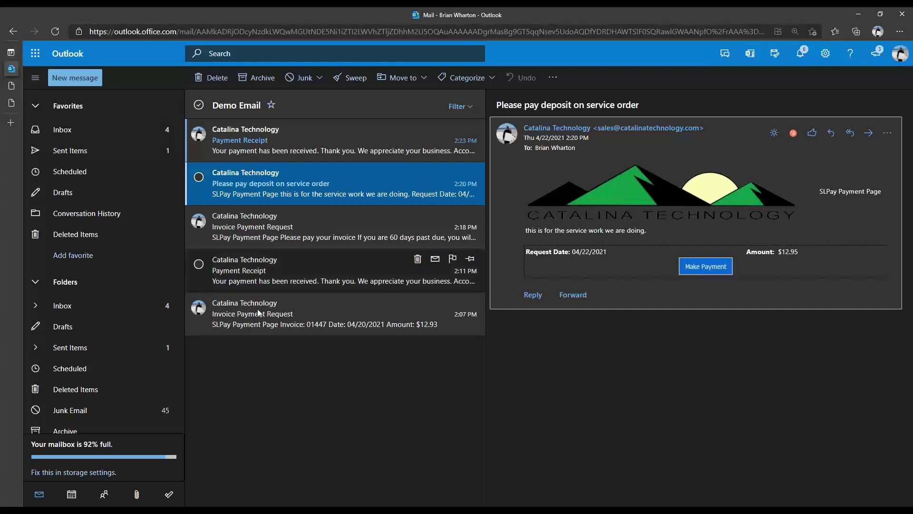
{"action": "left_click", "coordinate": [294, 151]}
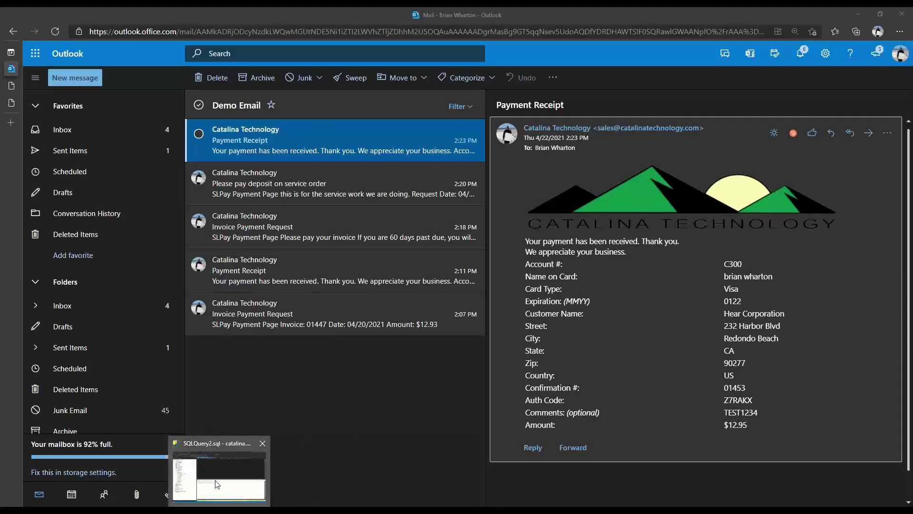
{"action": "left_click", "coordinate": [216, 484]}
{"action": "key", "text": "ctrl+a"}
{"action": "key", "text": "ctrl+v"}
{"action": "key", "text": "ctrl+Home"}
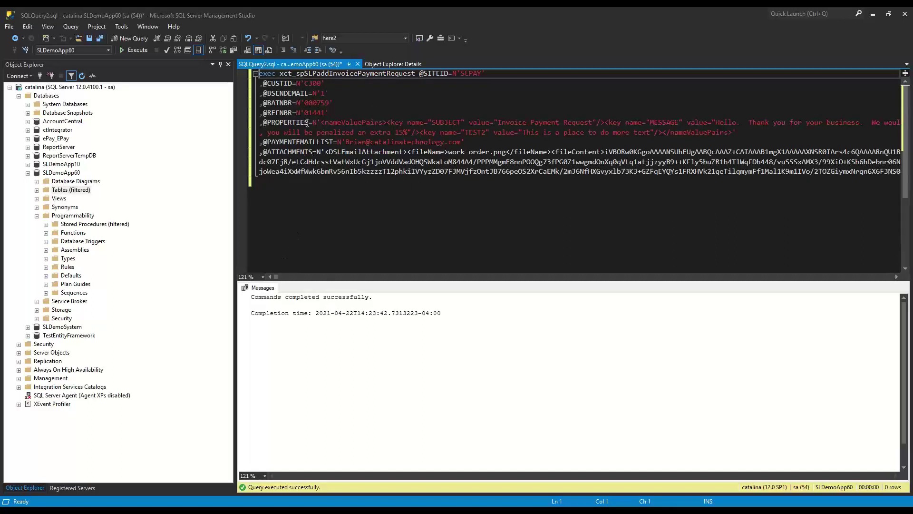
- Highlight the 'Invoice Payment Request' subject, the MESSAGE value and the LATENOTICE property in the exec statement
{"action": "left_click", "coordinate": [510, 122]}
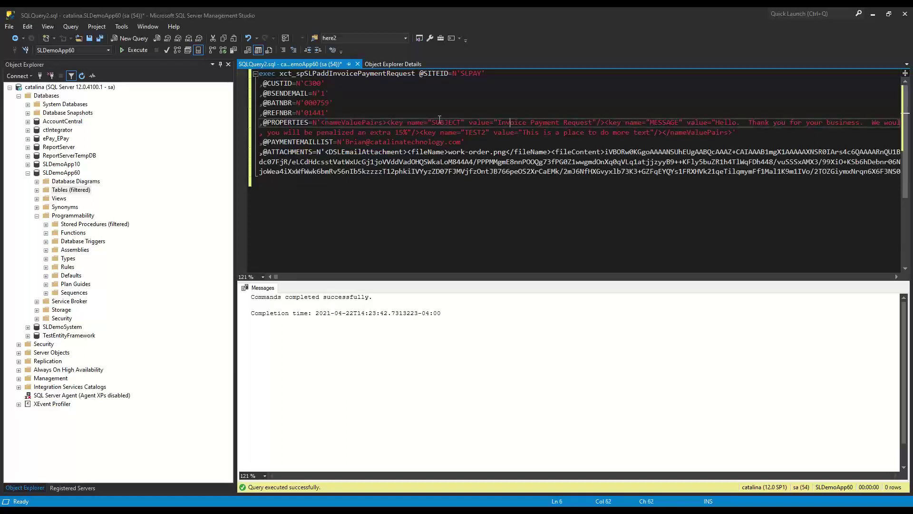
{"action": "left_click_drag", "start_coordinate": [495, 123], "coordinate": [577, 123]}
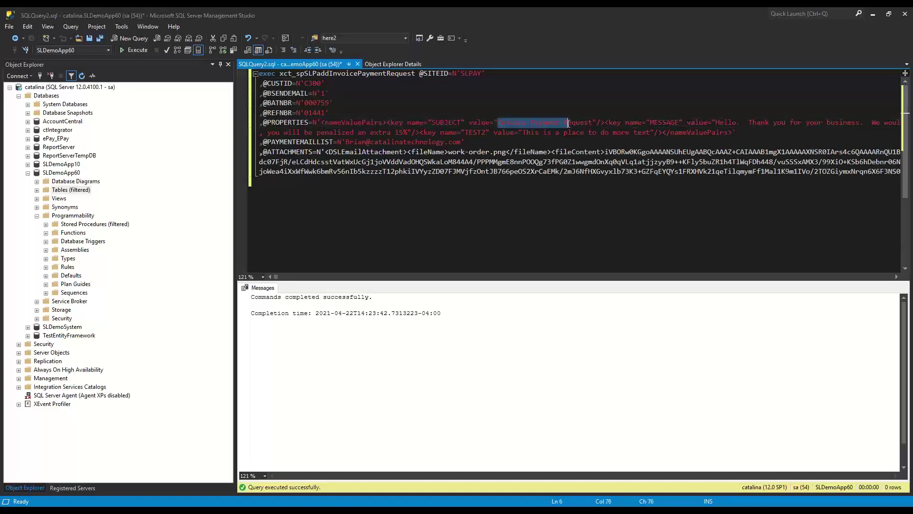
{"action": "left_click", "coordinate": [733, 122]}
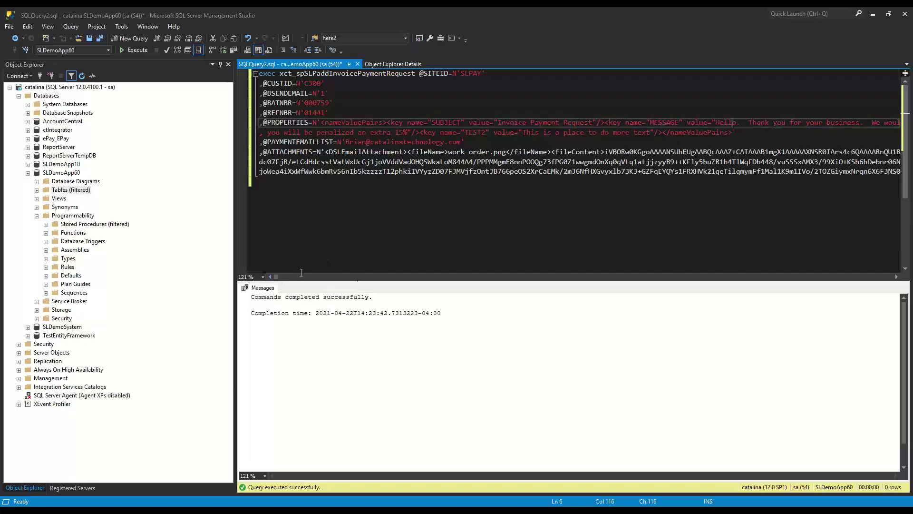
{"action": "left_click", "coordinate": [359, 277]}
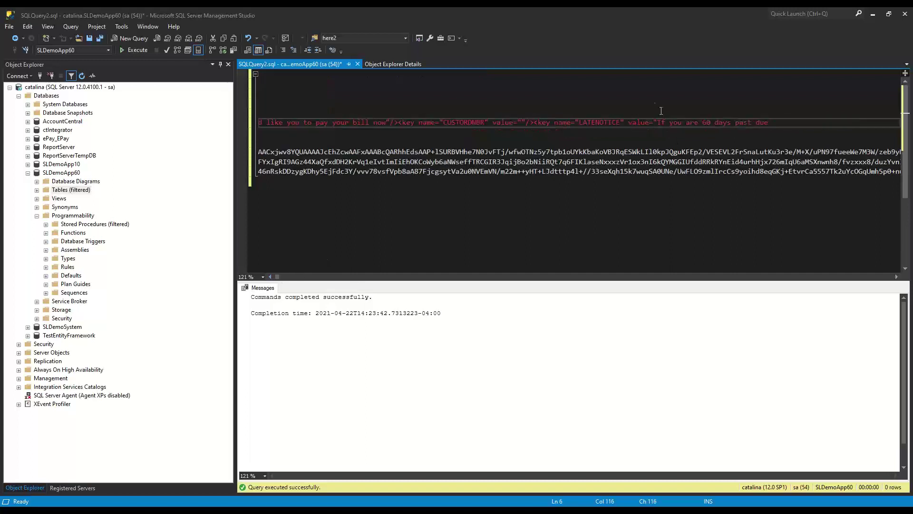
{"action": "double_click", "coordinate": [600, 123]}
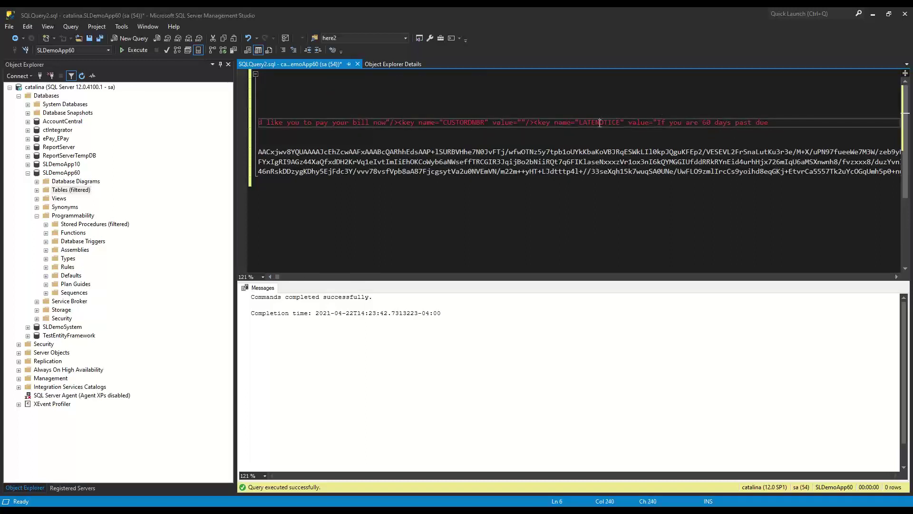
- Highlight the payment e-mail list address and the work-order.png attachment content, then return to the slideshow
{"action": "left_click", "coordinate": [270, 277]}
{"action": "left_click", "coordinate": [270, 277]}
{"action": "left_click", "coordinate": [271, 276]}
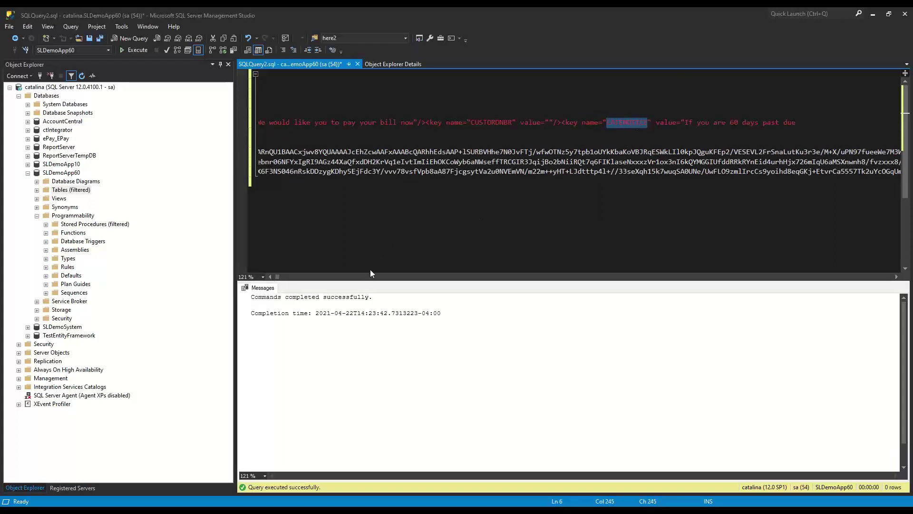
{"action": "left_click_drag", "start_coordinate": [278, 277], "coordinate": [272, 277]}
{"action": "left_click_drag", "start_coordinate": [345, 142], "coordinate": [375, 142]}
{"action": "left_click", "coordinate": [333, 172]}
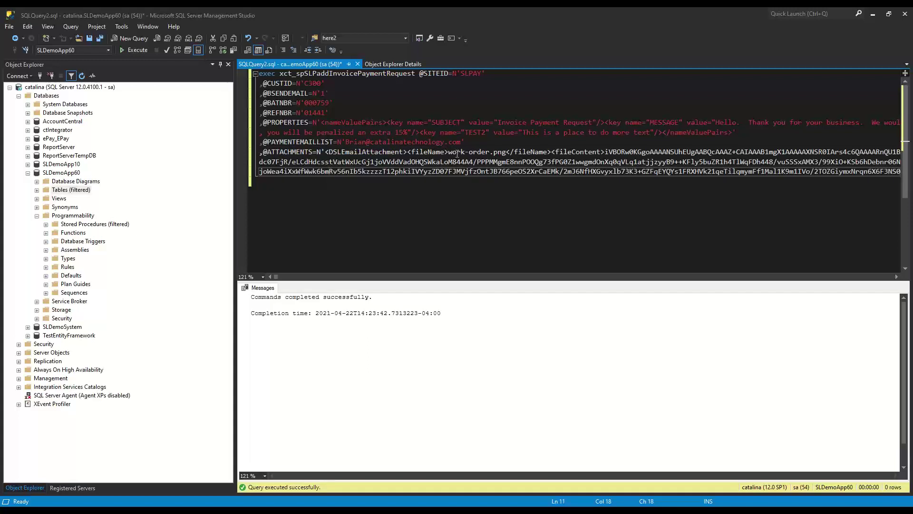
{"action": "left_click_drag", "start_coordinate": [449, 153], "coordinate": [497, 171]}
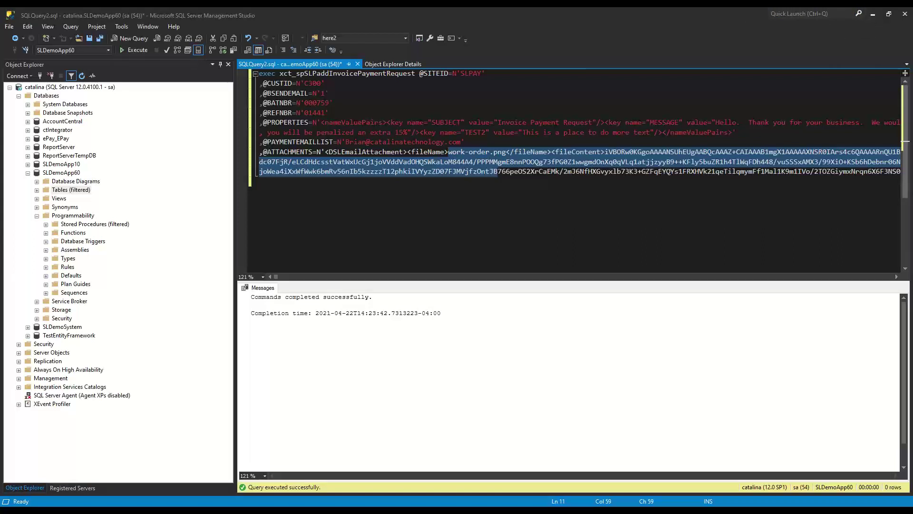
{"action": "key", "text": "alt+Tab"}
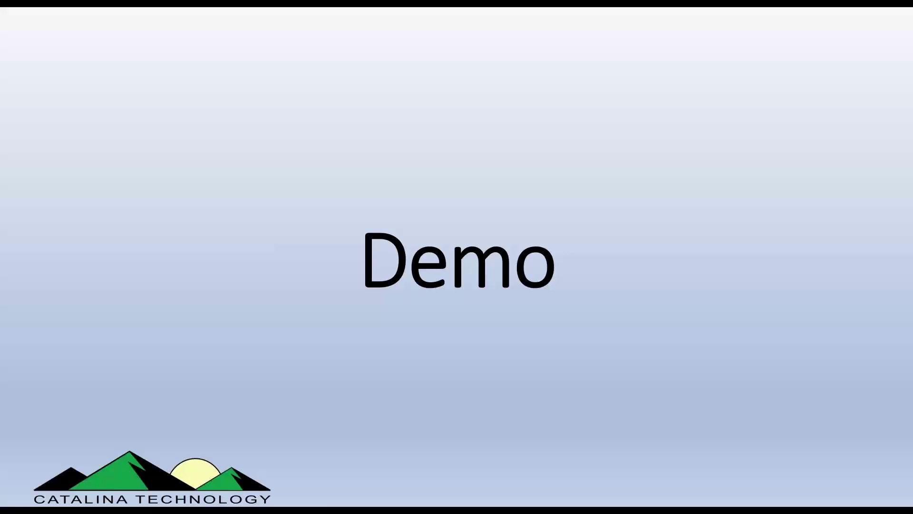
- Advance the slideshow to the Catalina Technology 'Questions?' slide
{"action": "key", "text": "Right"}
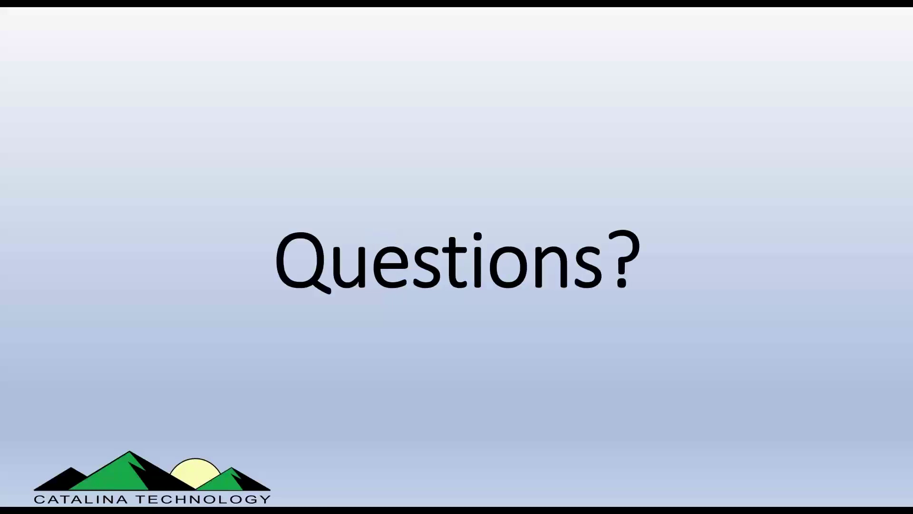